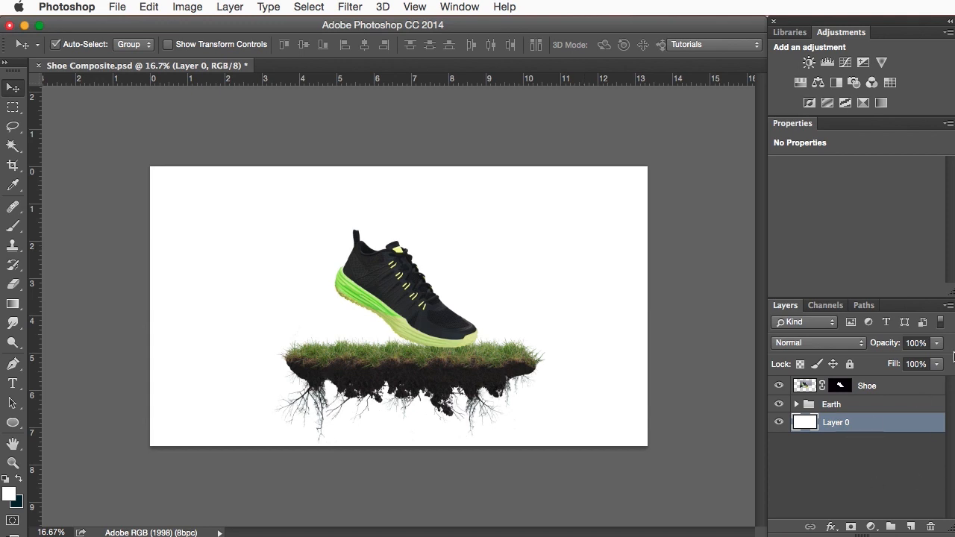
Step: Create a new layer named base in Overlay mode, filled with the Overlay-neutral 50% gray
{"action": "key", "text": "super+shift+n"}
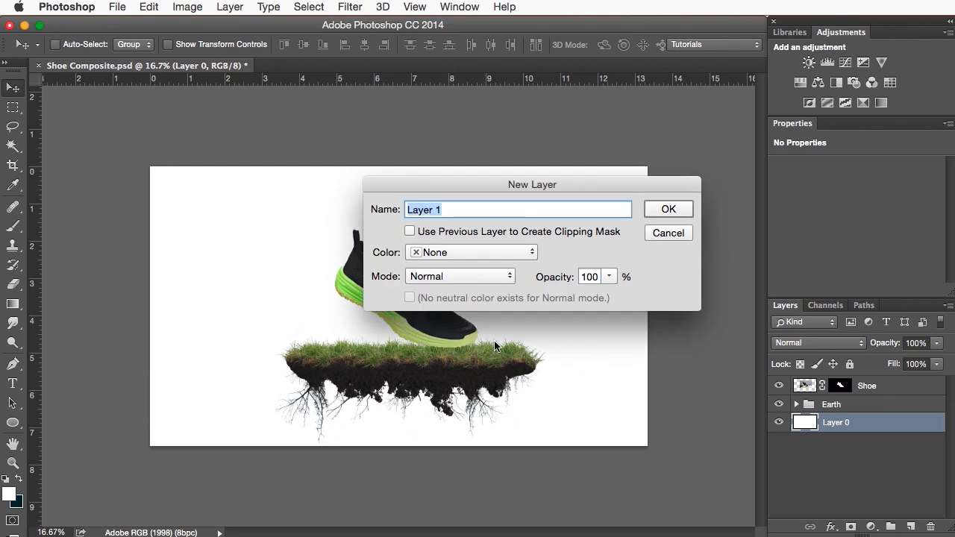
{"action": "type", "text": "base"}
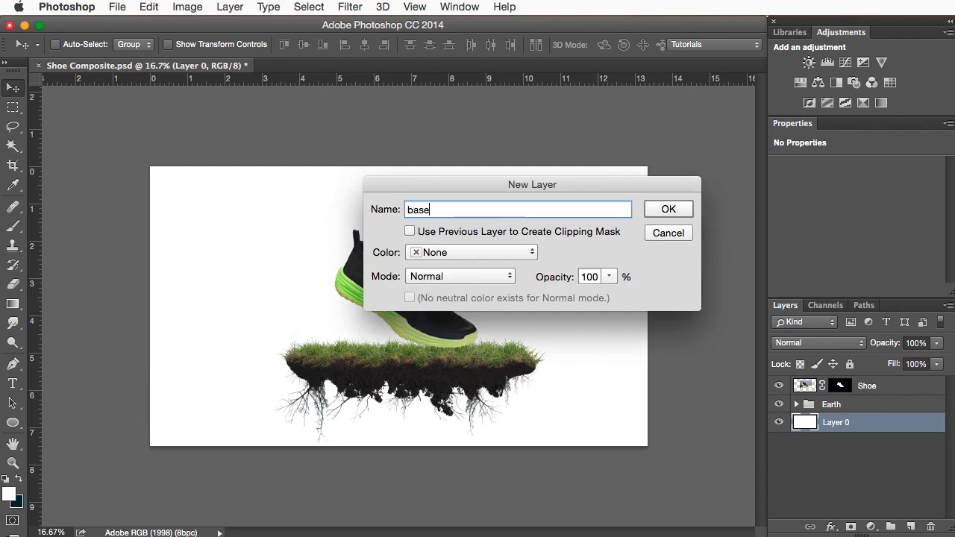
{"action": "left_click", "coordinate": [440, 277]}
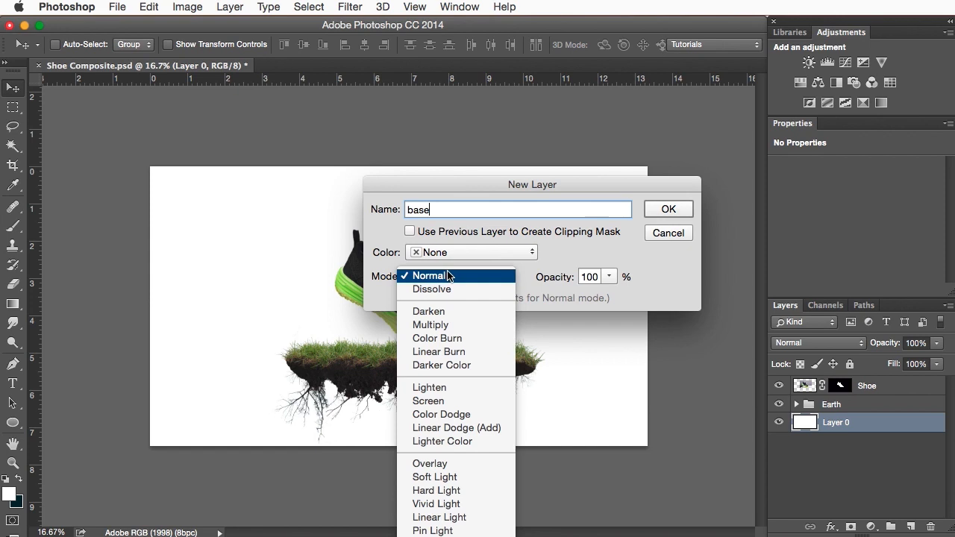
{"action": "left_click", "coordinate": [609, 236]}
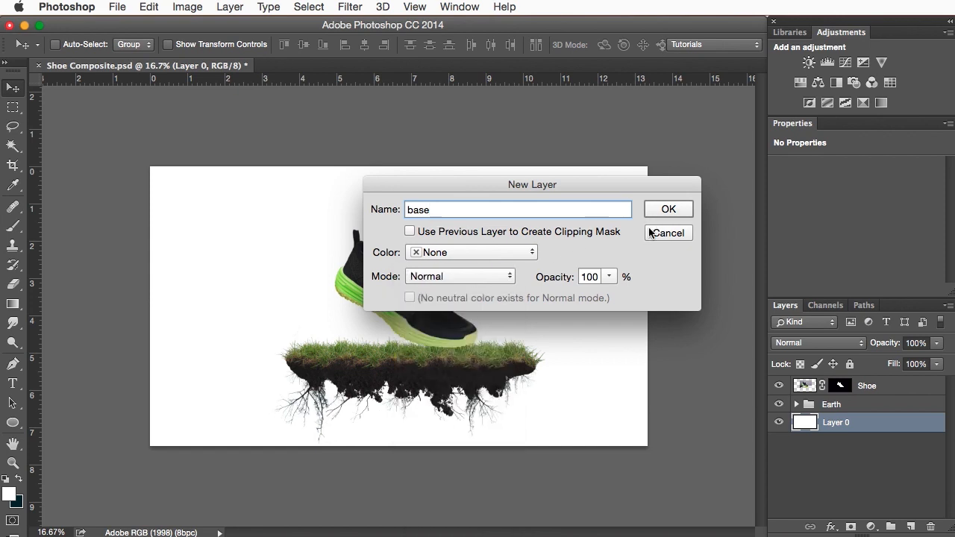
{"action": "left_click", "coordinate": [475, 276]}
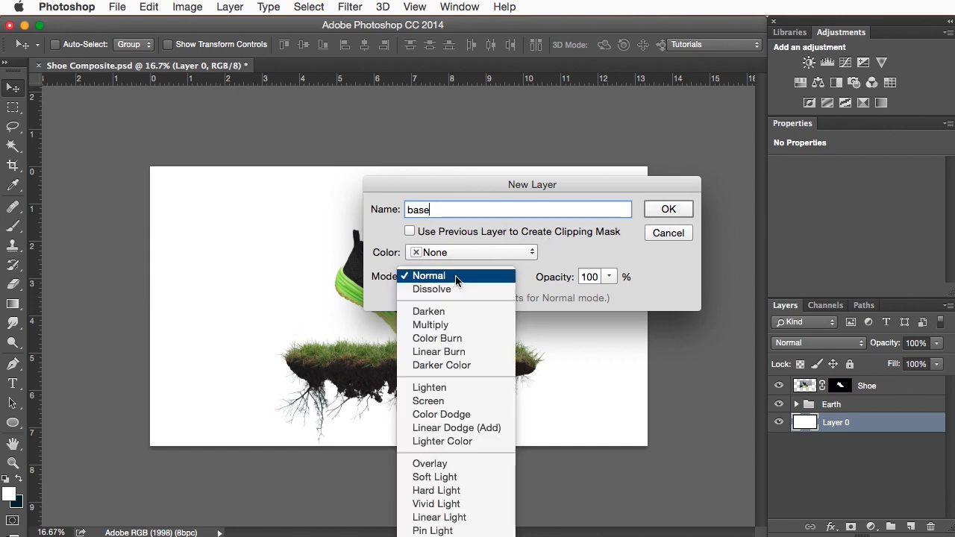
{"action": "left_click", "coordinate": [458, 464]}
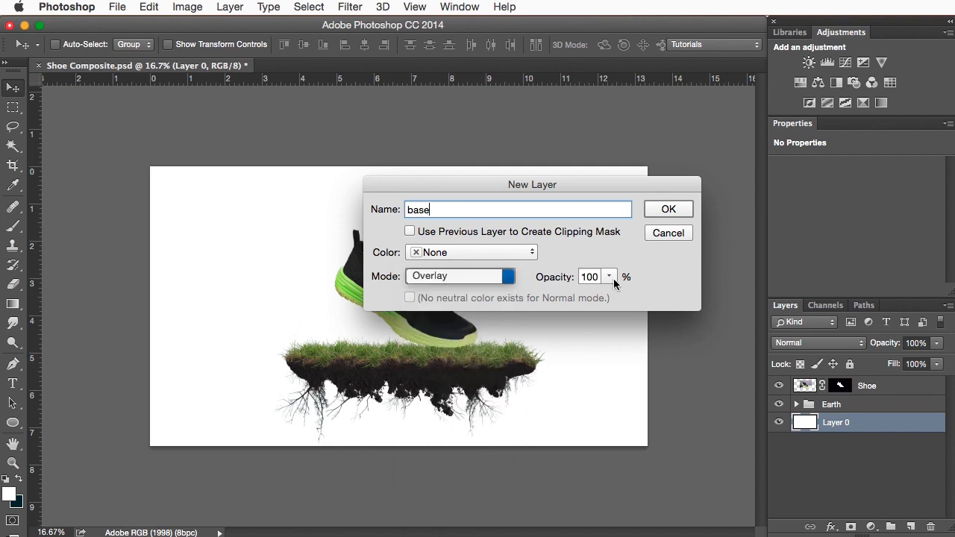
{"action": "left_click", "coordinate": [410, 299]}
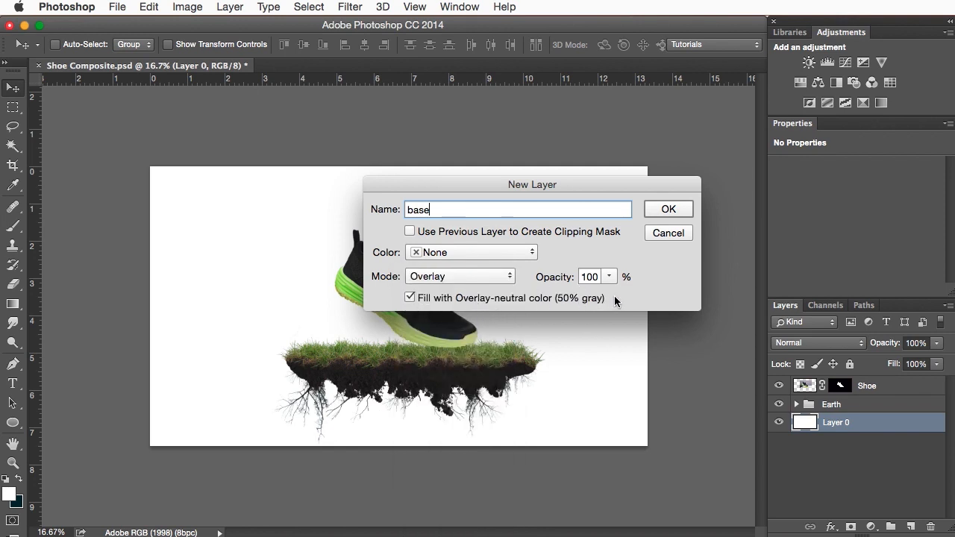
{"action": "left_click", "coordinate": [675, 213]}
Step: Change the base layer's blend mode to Normal and delete the white Layer 0 beneath it
{"action": "left_click", "coordinate": [819, 342]}
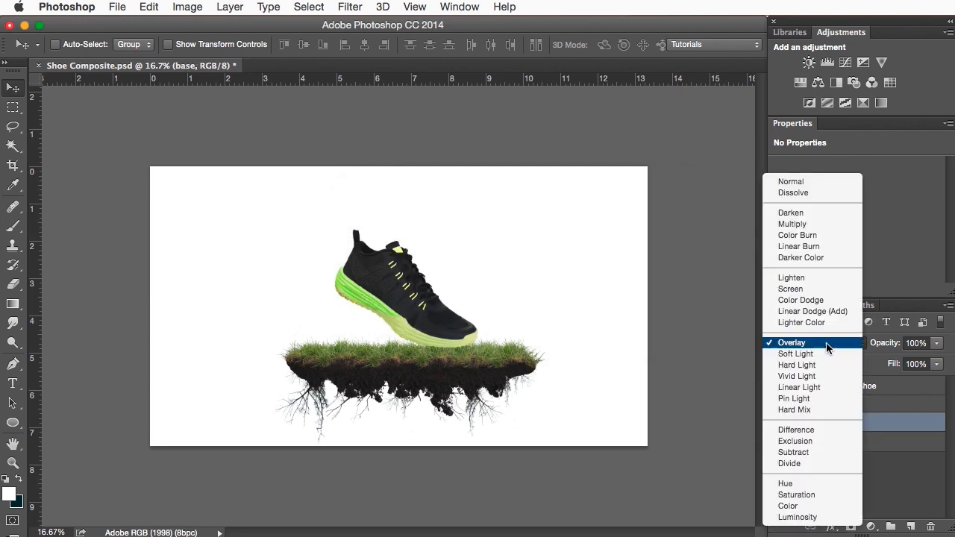
{"action": "left_click", "coordinate": [795, 193]}
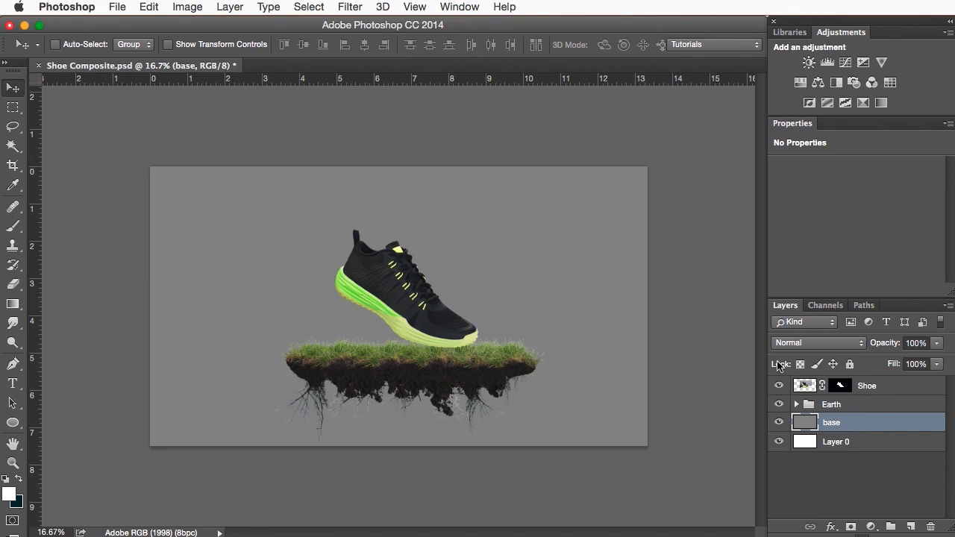
{"action": "left_click", "coordinate": [840, 444]}
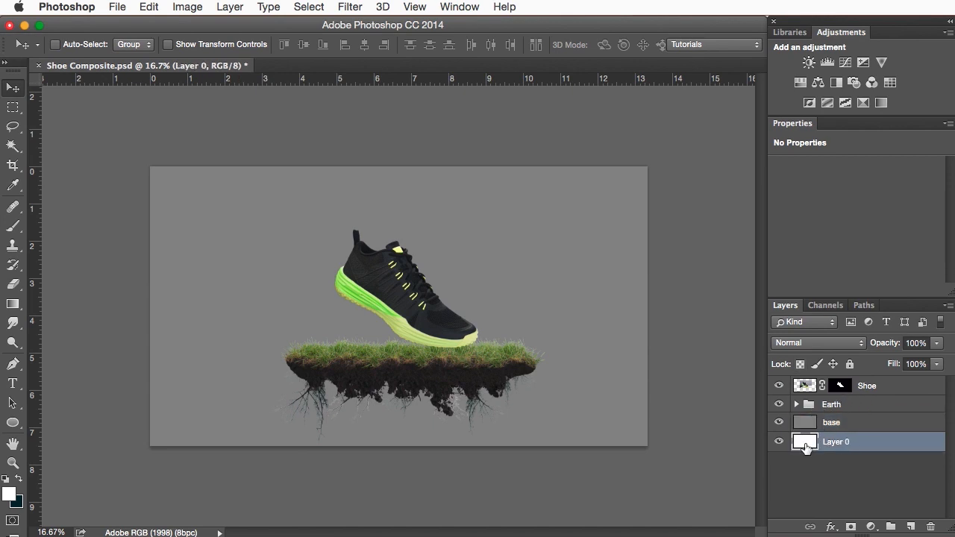
{"action": "key", "text": "Delete"}
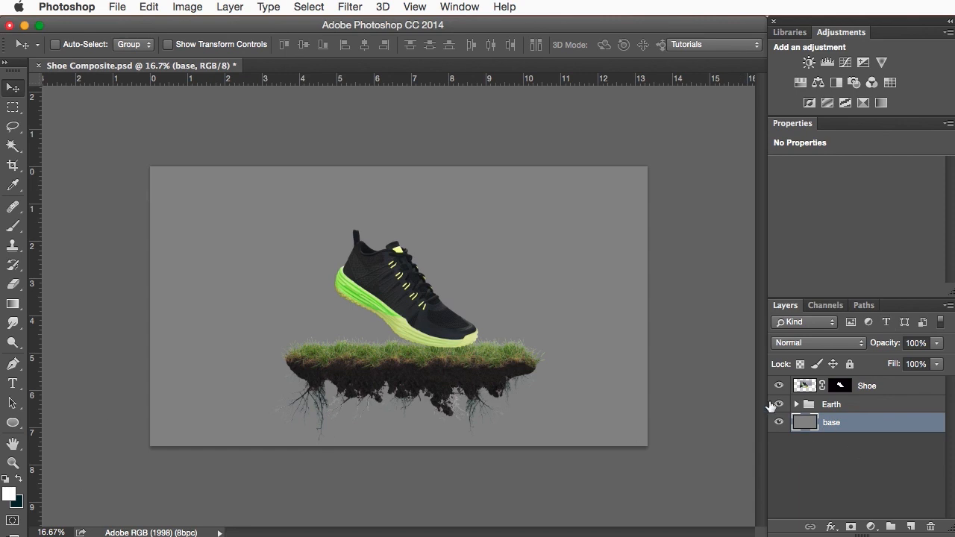
Step: Sample the gray background as the foreground color and examine its RGB values in the Color Picker
{"action": "key", "text": "b"}
{"action": "left_click", "coordinate": [575, 270], "text": "alt"}
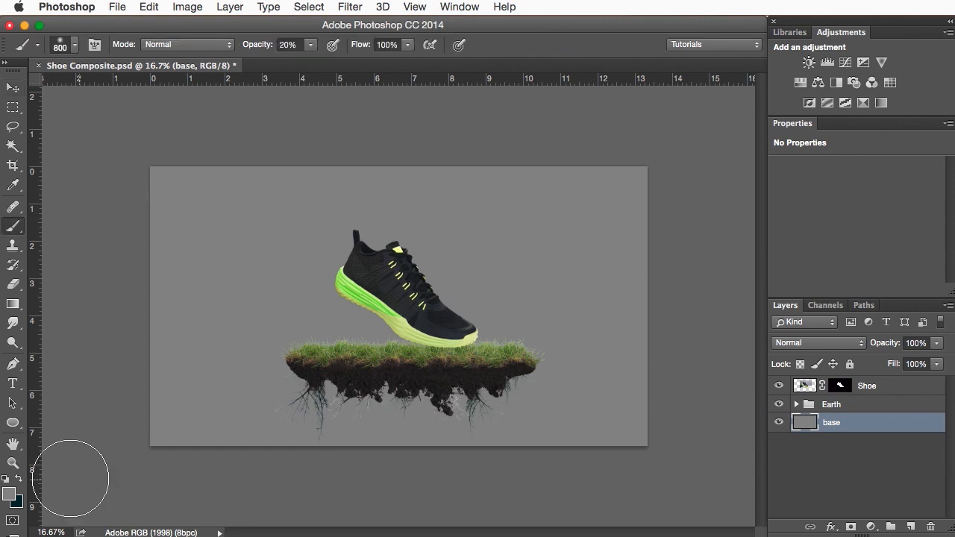
{"action": "left_click", "coordinate": [9, 493]}
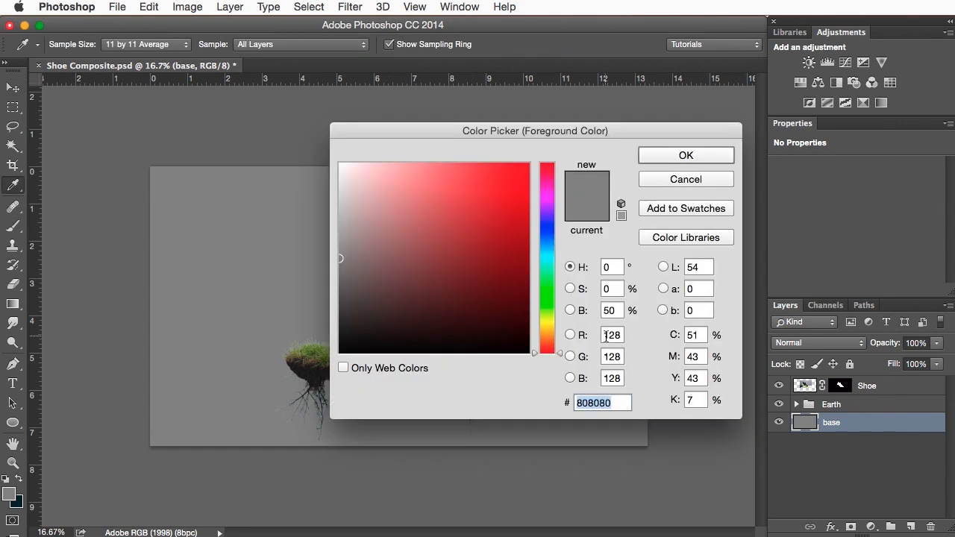
{"action": "left_click", "coordinate": [698, 182]}
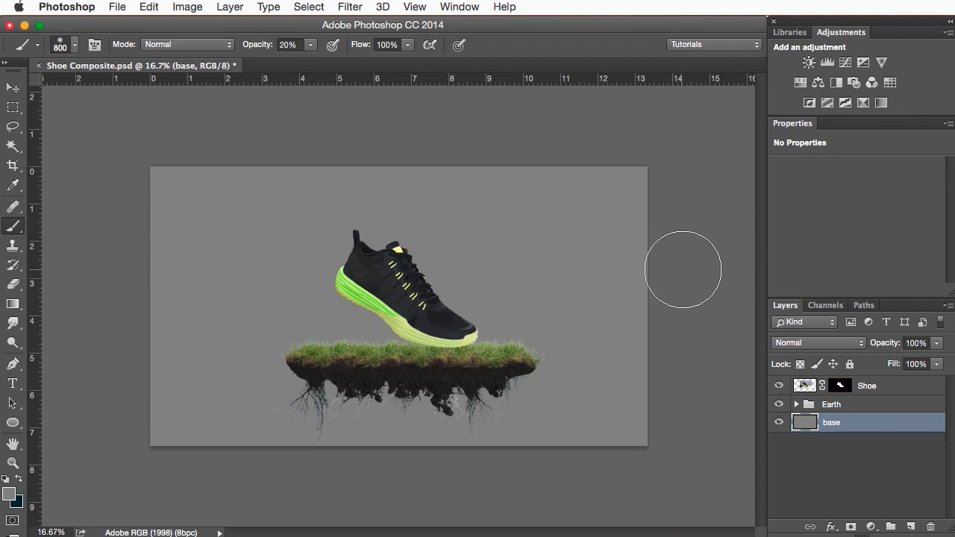
Step: Add a Hue/Saturation adjustment layer clipped to the base layer and delete its layer mask
{"action": "left_click", "coordinate": [800, 84]}
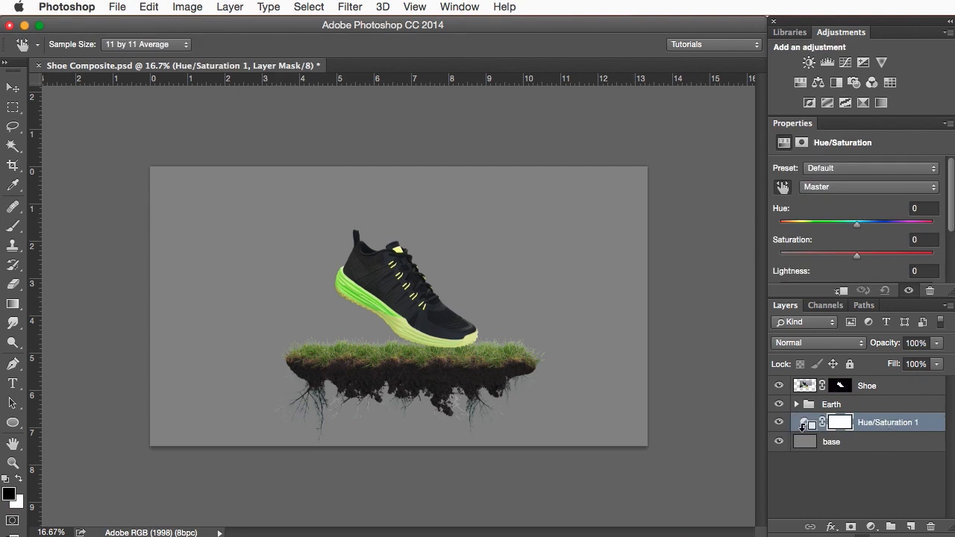
{"action": "left_click", "coordinate": [804, 424], "text": "alt"}
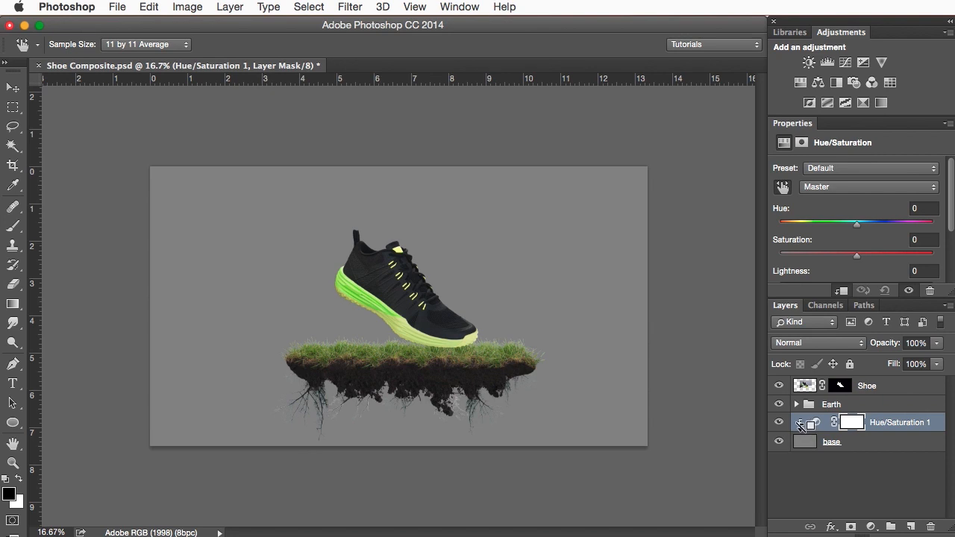
{"action": "right_click", "coordinate": [847, 426]}
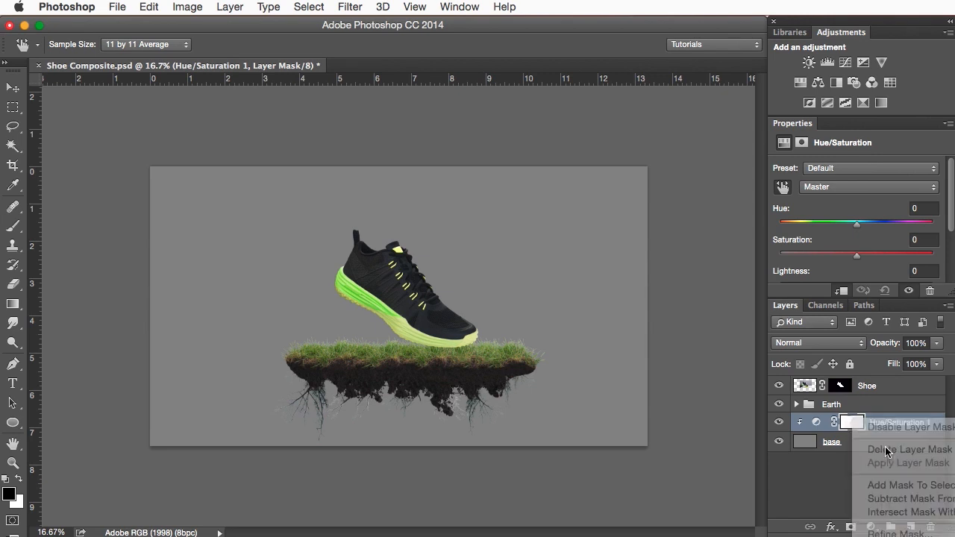
{"action": "left_click", "coordinate": [881, 450]}
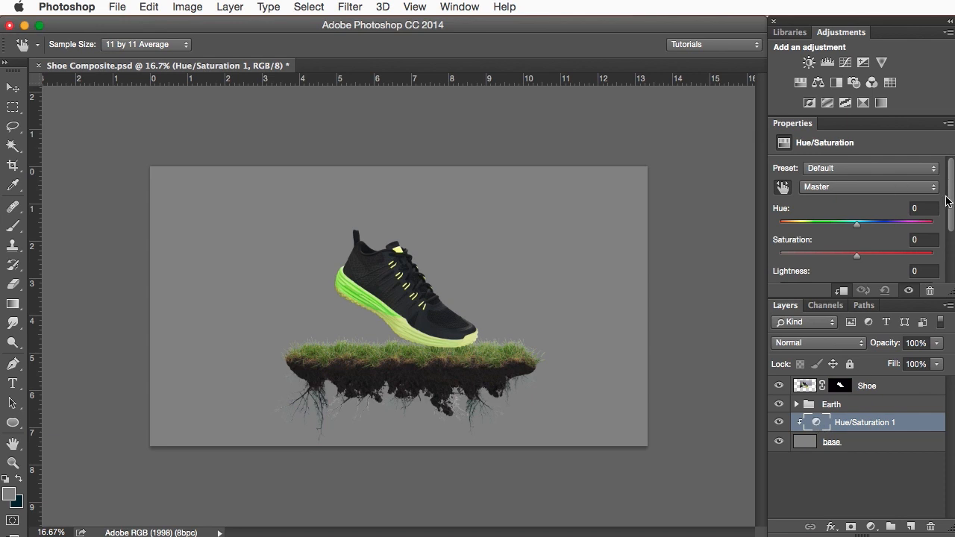
Step: Turn on Colorize in the Hue/Saturation adjustment and set hue to 202, saturation to 43 and lightness to -23
{"action": "scroll", "coordinate": [944, 202], "scroll_direction": "down", "scroll_amount": 3}
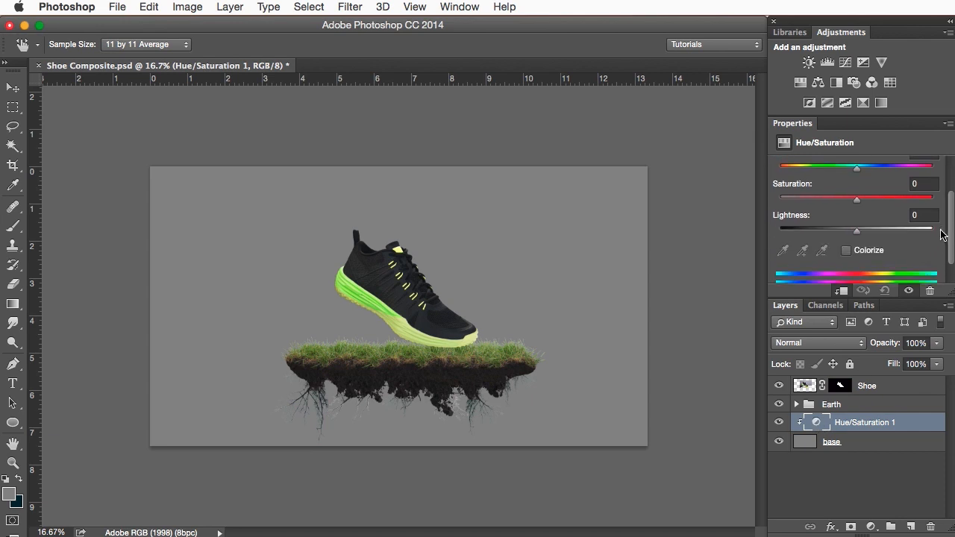
{"action": "left_click", "coordinate": [846, 251]}
{"action": "left_click_drag", "start_coordinate": [951, 236], "coordinate": [947, 221]}
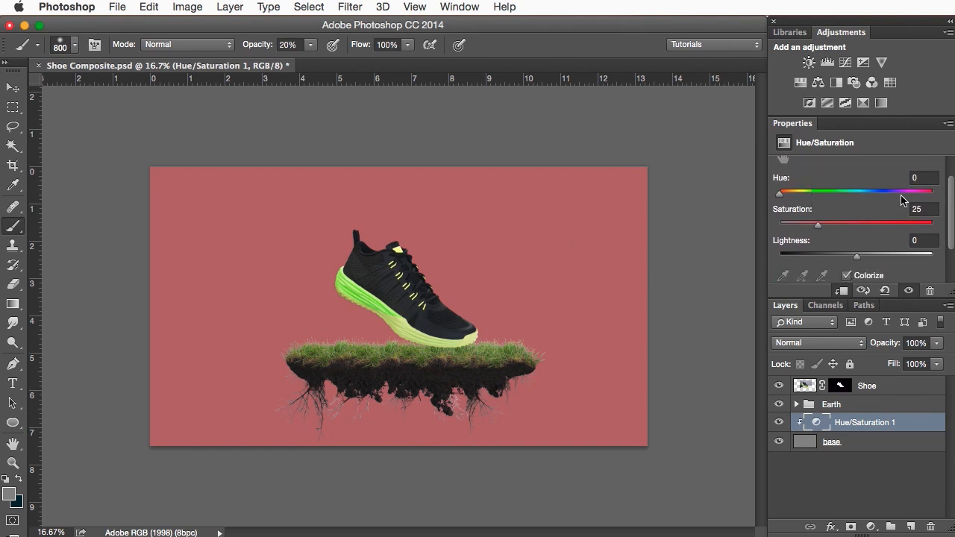
{"action": "left_click_drag", "start_coordinate": [819, 231], "coordinate": [842, 260]}
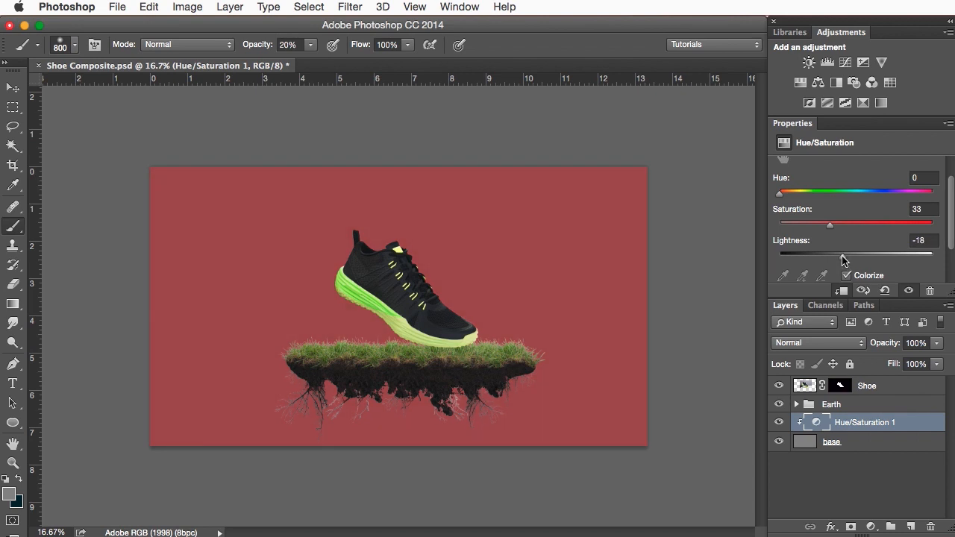
{"action": "left_click_drag", "start_coordinate": [828, 227], "coordinate": [840, 260]}
{"action": "left_click_drag", "start_coordinate": [781, 196], "coordinate": [865, 198]}
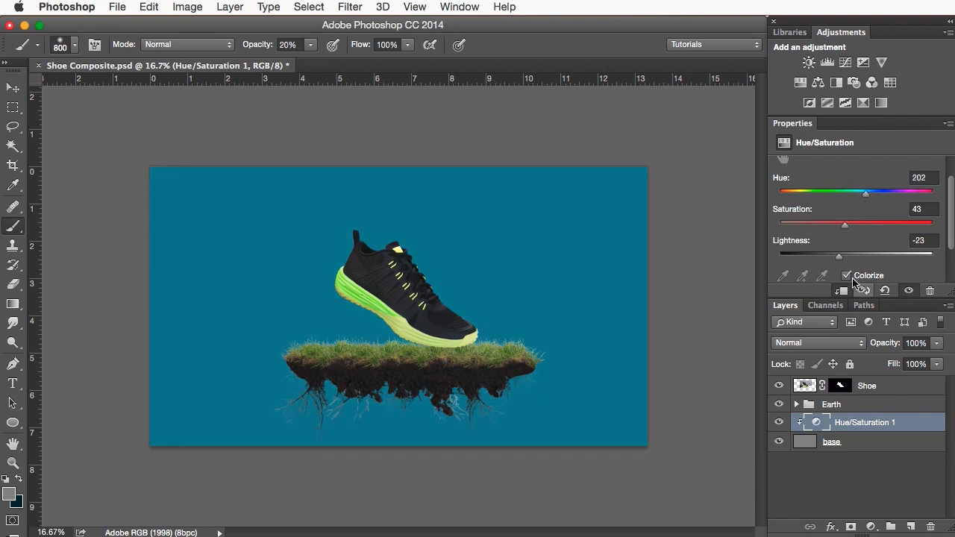
Step: Darken the background by setting the Hue/Saturation lightness to -80 and raise its saturation to 50
{"action": "left_click_drag", "start_coordinate": [838, 257], "coordinate": [803, 264]}
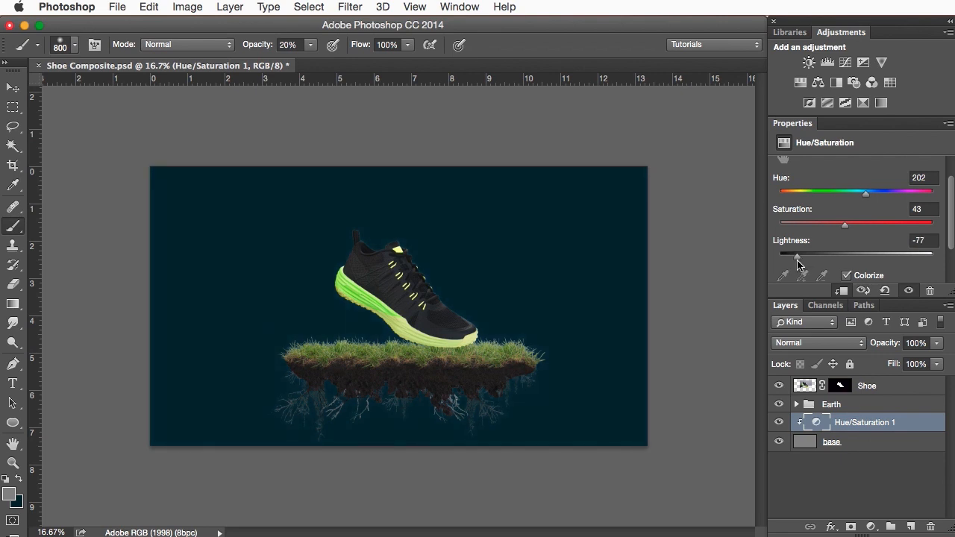
{"action": "left_click_drag", "start_coordinate": [796, 264], "coordinate": [795, 265]}
{"action": "mouse_move", "coordinate": [794, 263]}
{"action": "left_mouse_down"}
{"action": "mouse_move", "coordinate": [890, 175]}
{"action": "mouse_move", "coordinate": [802, 278]}
{"action": "mouse_move", "coordinate": [792, 267]}
{"action": "left_mouse_up"}
{"action": "left_click", "coordinate": [923, 240]}
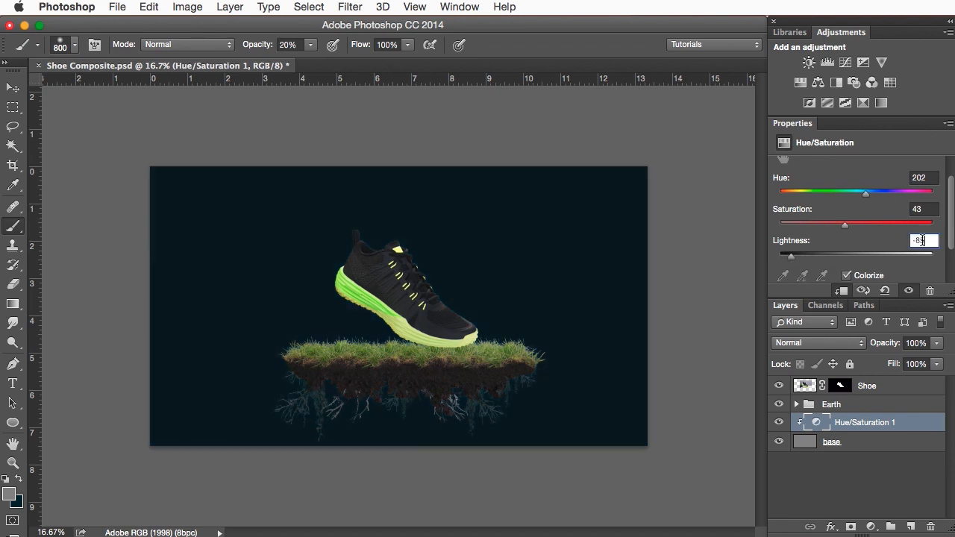
{"action": "type", "text": "80"}
{"action": "left_click_drag", "start_coordinate": [847, 232], "coordinate": [854, 234]}
{"action": "left_click", "coordinate": [931, 177]}
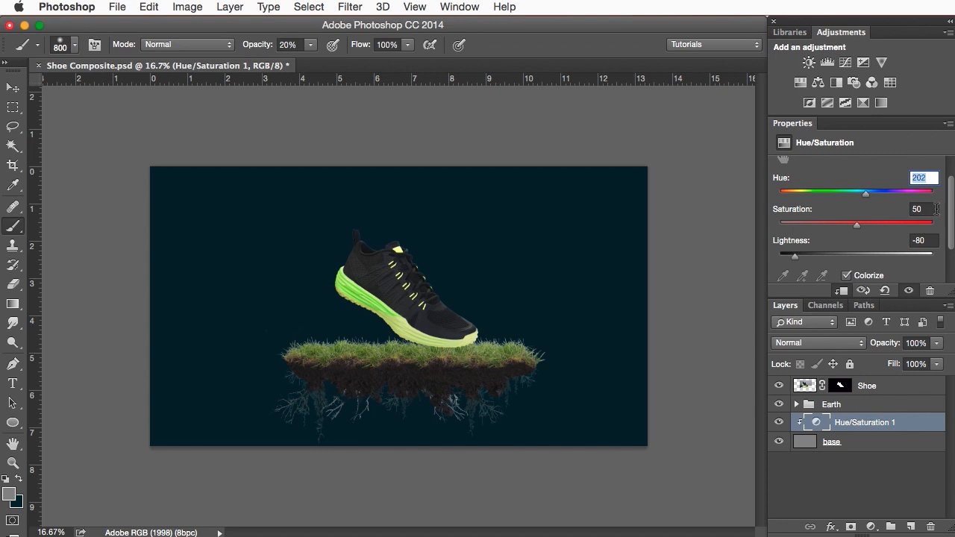
{"action": "left_click", "coordinate": [859, 430]}
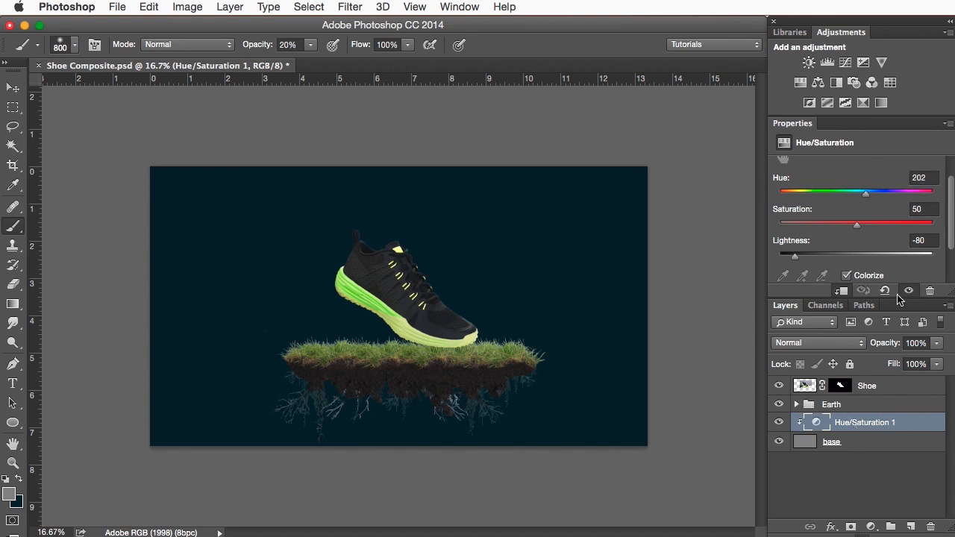
Step: Create a new layer named radial in Screen mode, clipped to the previous layer, without the neutral color fill
{"action": "key", "text": "super+shift+n"}
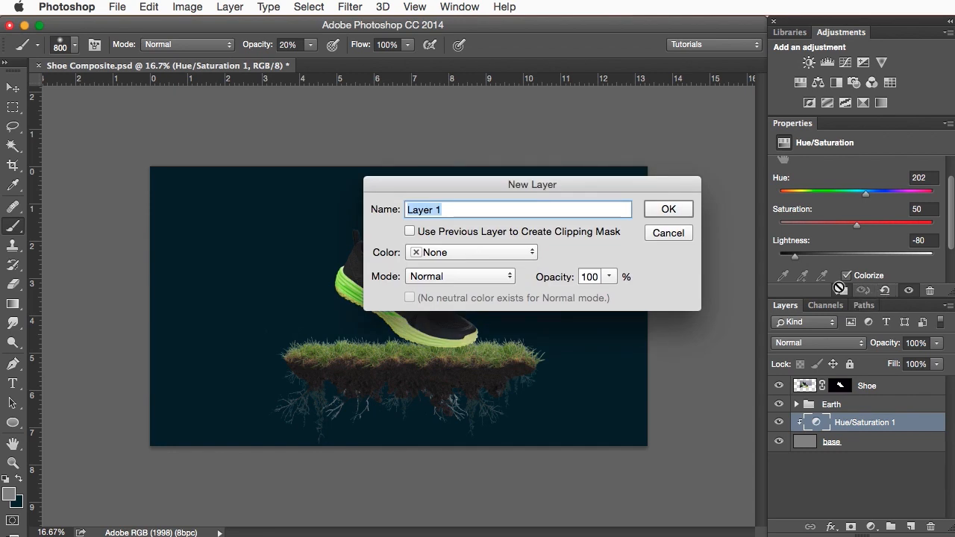
{"action": "type", "text": "radial"}
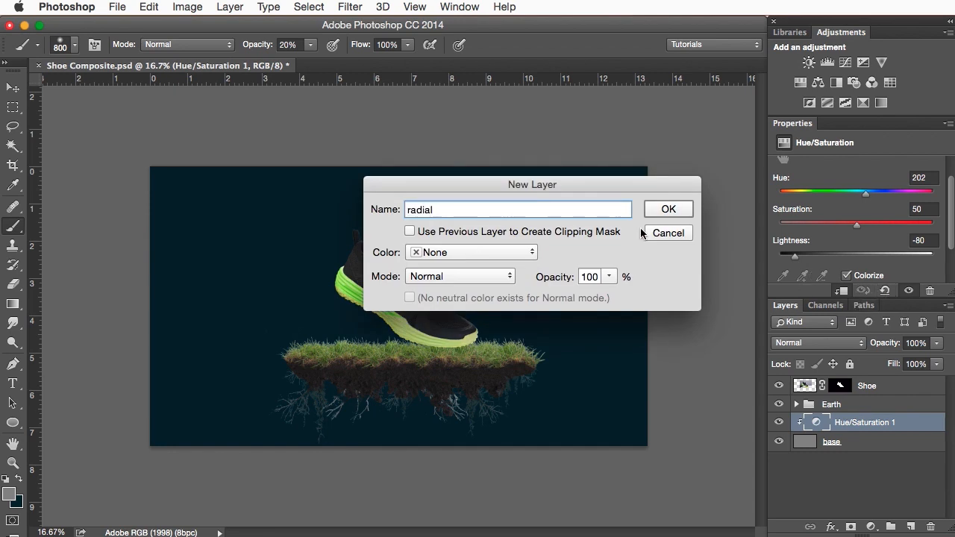
{"action": "left_click", "coordinate": [446, 284]}
{"action": "left_click", "coordinate": [431, 275]}
{"action": "left_click", "coordinate": [413, 233]}
{"action": "left_click", "coordinate": [469, 280]}
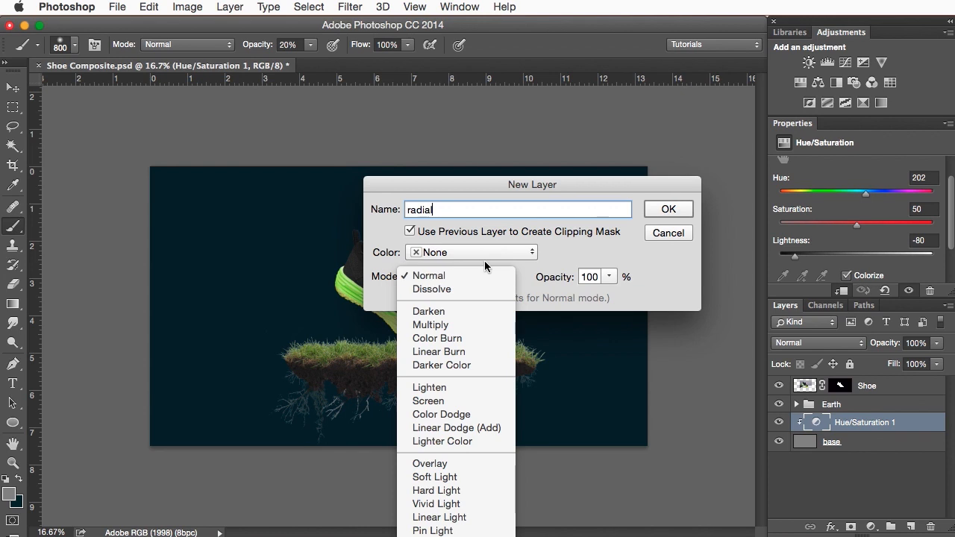
{"action": "scroll", "coordinate": [459, 403], "scroll_direction": "down", "scroll_amount": 2}
{"action": "left_click", "coordinate": [432, 368]}
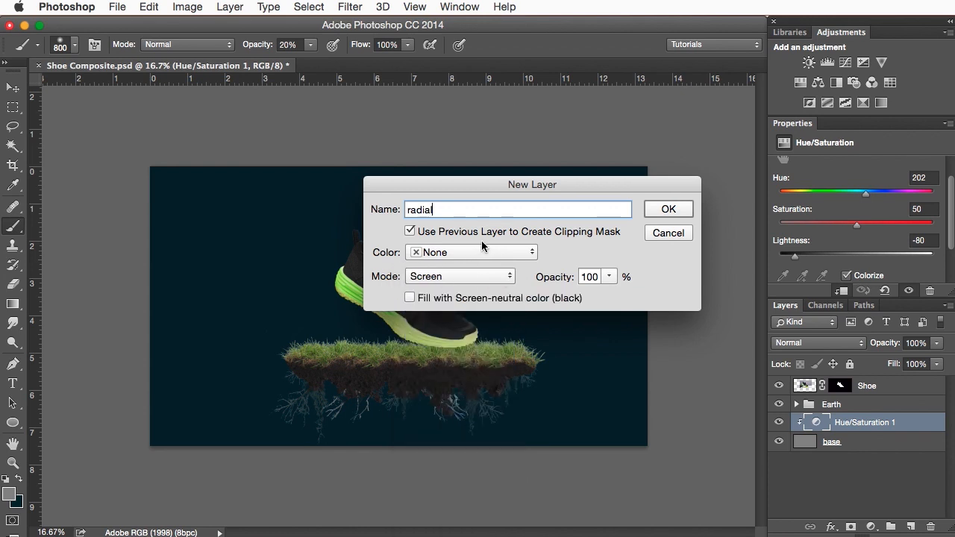
{"action": "left_click", "coordinate": [668, 211]}
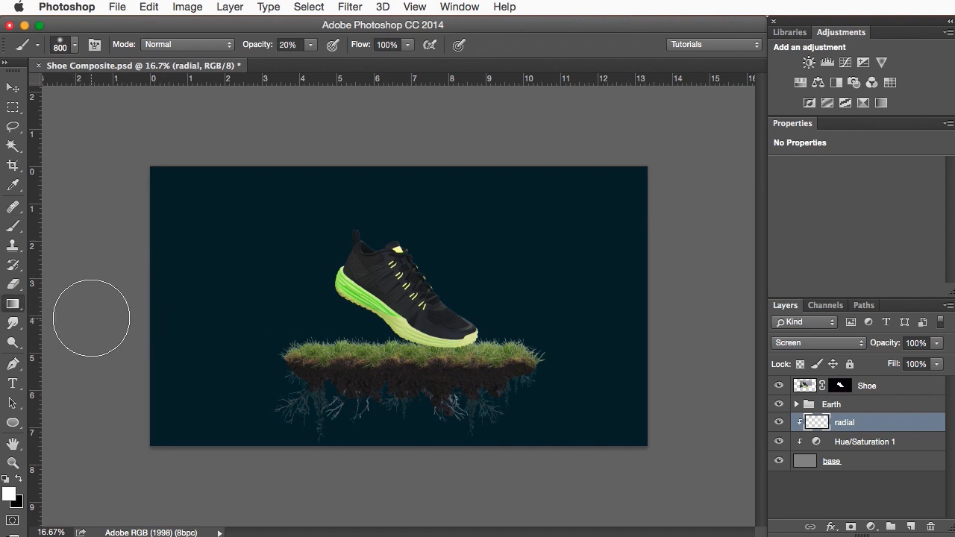
Step: Draw a white-to-black radial gradient on the radial layer, starting near the toe of the shoe
{"action": "key", "text": "g"}
{"action": "left_click", "coordinate": [15, 307]}
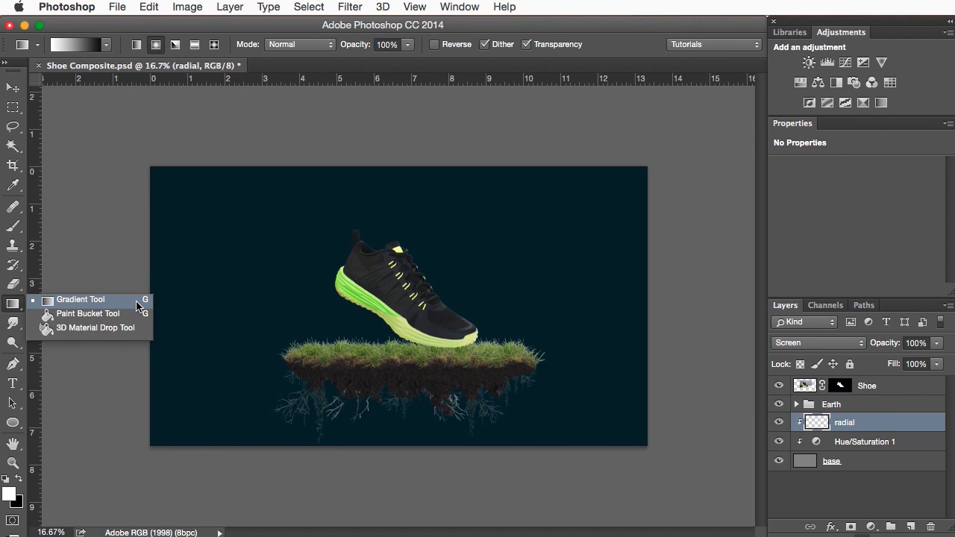
{"action": "left_click", "coordinate": [156, 46]}
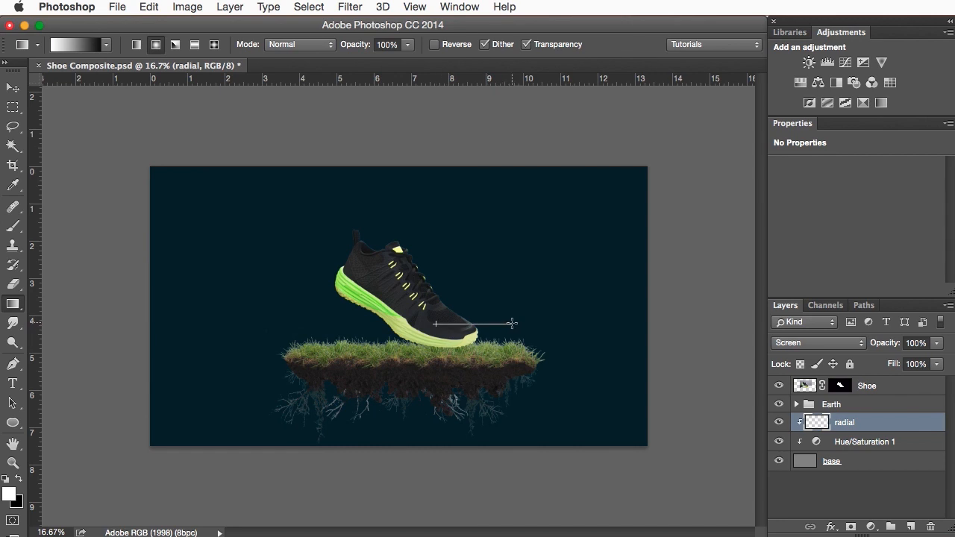
{"action": "left_click_drag", "start_coordinate": [442, 297], "coordinate": [535, 334]}
Step: Move the radial glow out from behind the shoe to the empty background left of it
{"action": "key", "text": "v"}
{"action": "mouse_move", "coordinate": [468, 326]}
{"action": "left_mouse_down"}
{"action": "mouse_move", "coordinate": [531, 322]}
{"action": "mouse_move", "coordinate": [453, 326]}
{"action": "mouse_move", "coordinate": [470, 319]}
{"action": "left_mouse_up"}
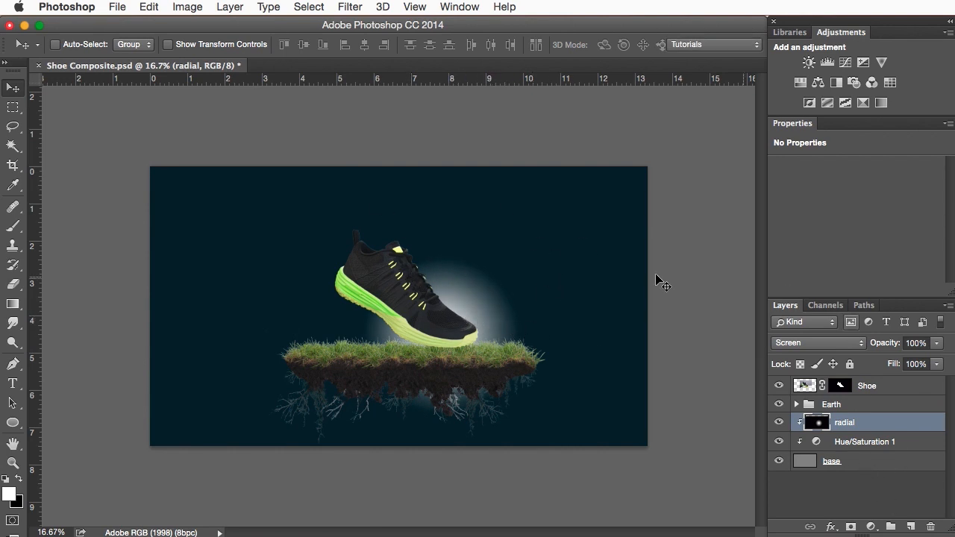
{"action": "left_click_drag", "start_coordinate": [457, 340], "coordinate": [258, 313]}
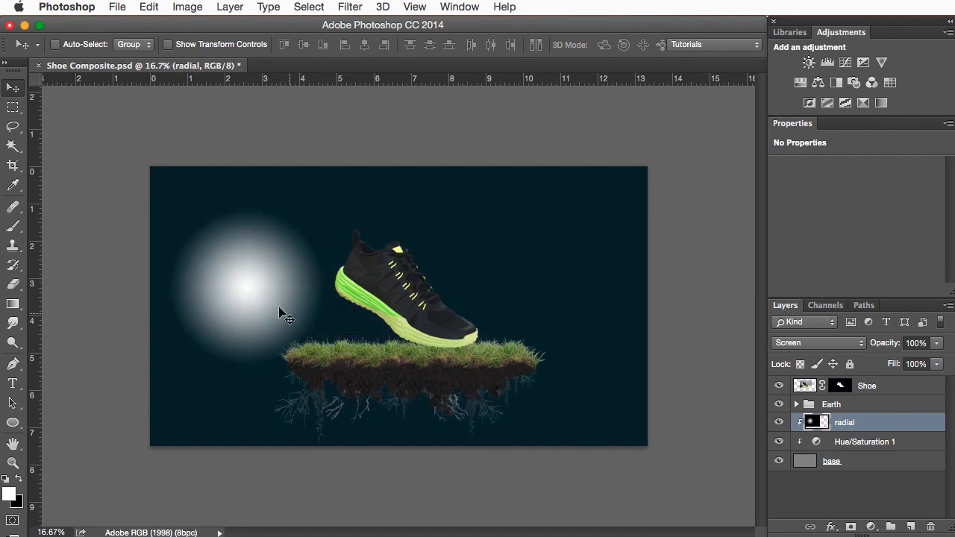
Step: Move the radial glow behind the toe of the shoe and scale it down to about 92%
{"action": "left_click_drag", "start_coordinate": [241, 226], "coordinate": [198, 131]}
{"action": "left_click_drag", "start_coordinate": [161, 182], "coordinate": [442, 367]}
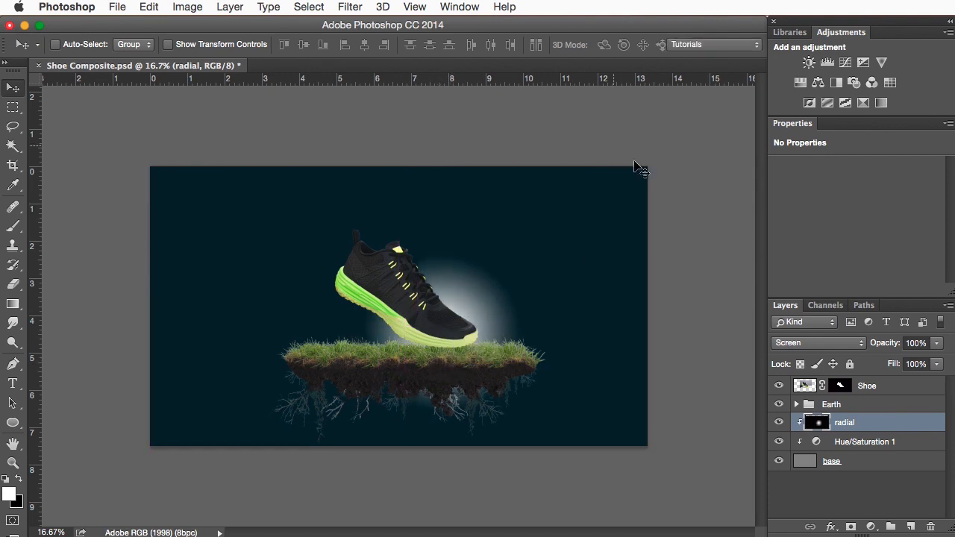
{"action": "key", "text": "super+t"}
{"action": "left_click_drag", "start_coordinate": [653, 176], "coordinate": [615, 198]}
{"action": "left_click_drag", "start_coordinate": [532, 292], "coordinate": [552, 284]}
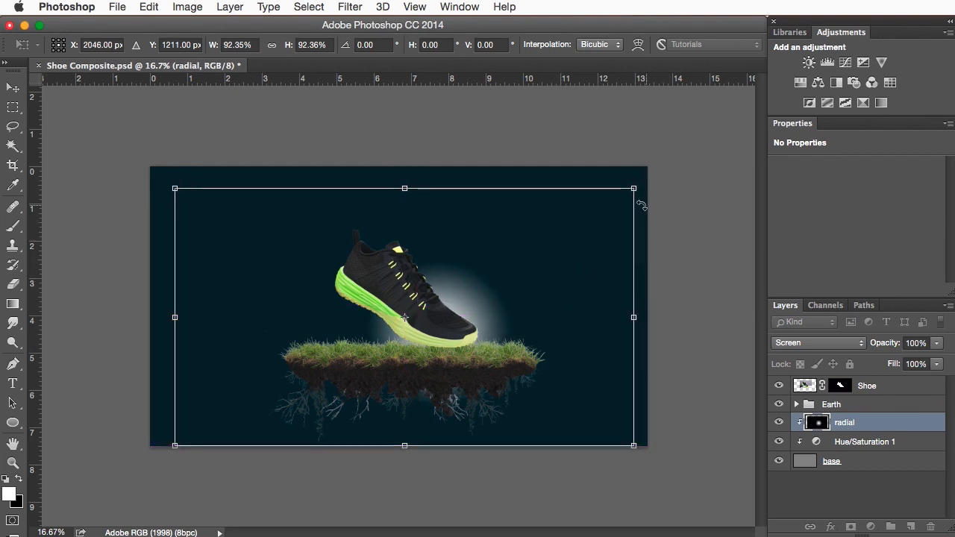
{"action": "key", "text": "Return"}
{"action": "left_click_drag", "start_coordinate": [488, 341], "coordinate": [498, 347]}
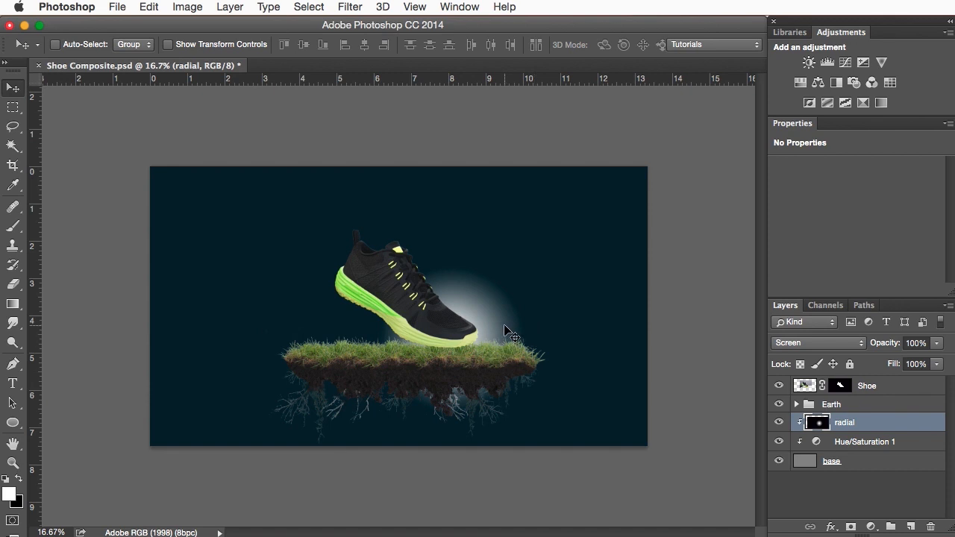
Step: Set the radial layer's opacity to 60% and compare the image with and without the glow
{"action": "key", "text": "5"}
{"action": "key", "text": "6"}
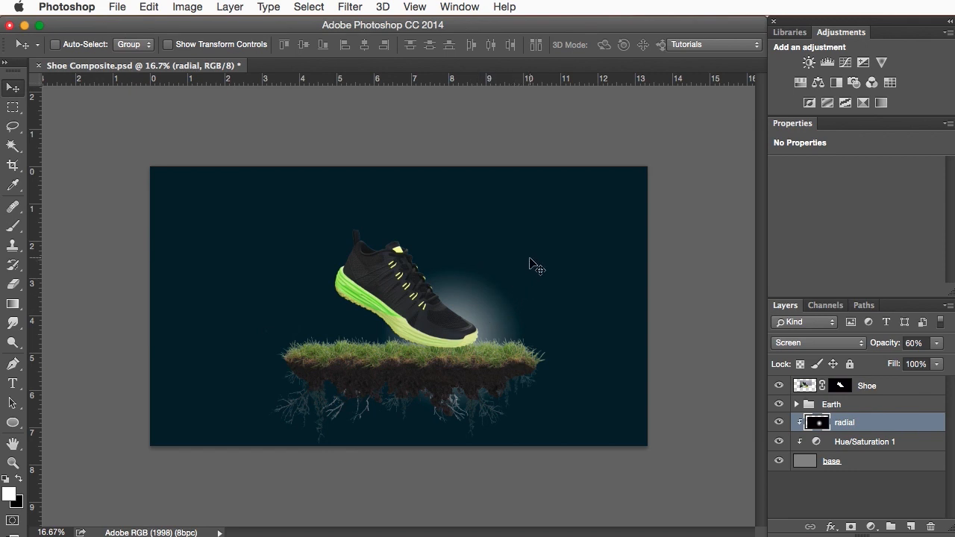
{"action": "left_click", "coordinate": [780, 423]}
{"action": "left_click", "coordinate": [779, 422]}
Step: Create a new layer named noise in Overlay mode, filled with 50% gray and clipped to the layers below
{"action": "key", "text": "super"}
{"action": "key", "text": "super+shift+n"}
{"action": "left_click", "coordinate": [439, 277]}
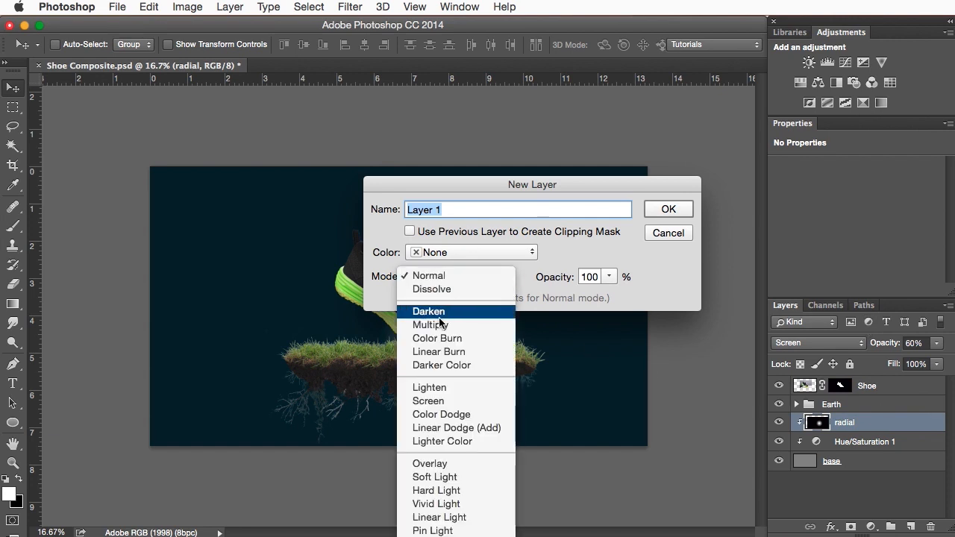
{"action": "left_click", "coordinate": [434, 464]}
{"action": "type", "text": "noise"}
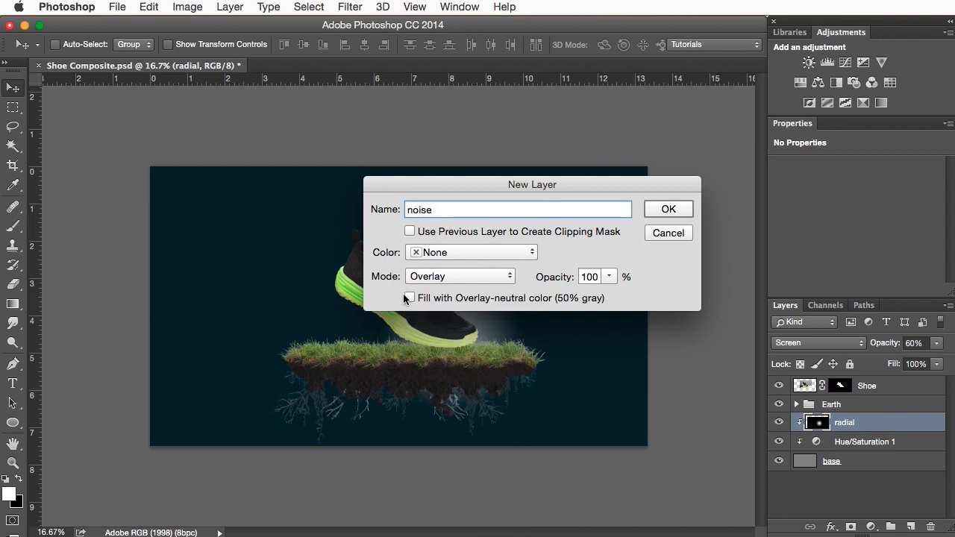
{"action": "left_click", "coordinate": [409, 297]}
{"action": "left_click", "coordinate": [669, 209]}
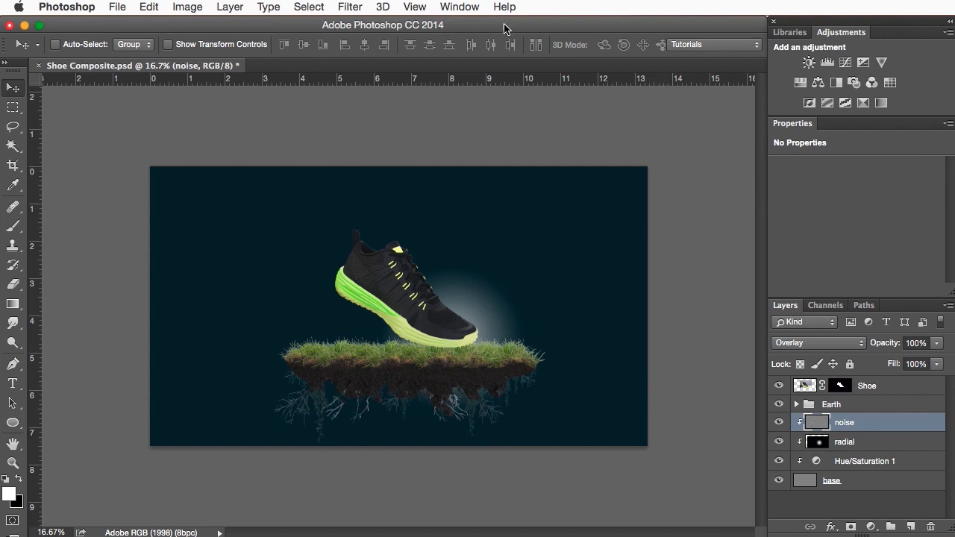
Step: Apply 1.25% monochromatic Gaussian Add Noise to the noise layer, comparing the preview around the glow at 100% zoom
{"action": "left_click", "coordinate": [350, 8]}
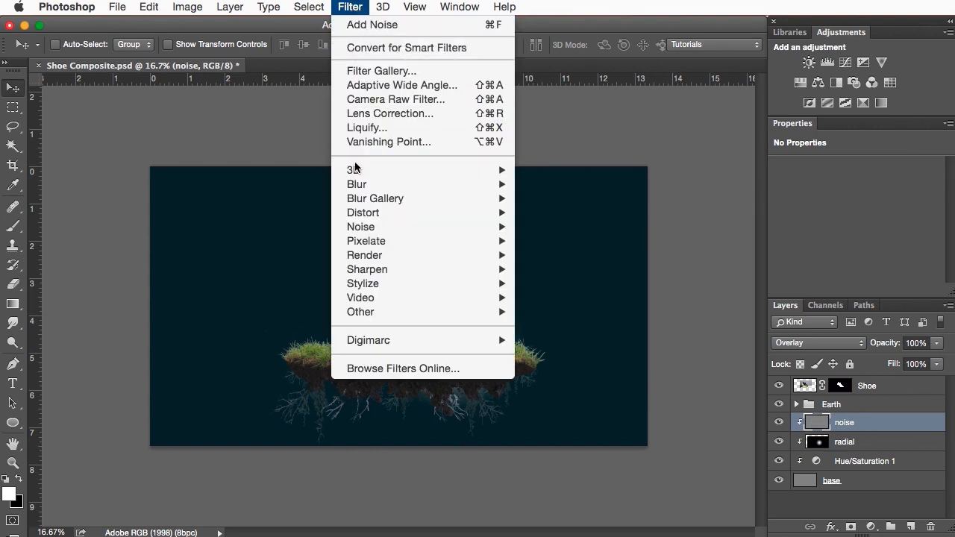
{"action": "mouse_move", "coordinate": [348, 219]}
{"action": "left_click", "coordinate": [582, 228]}
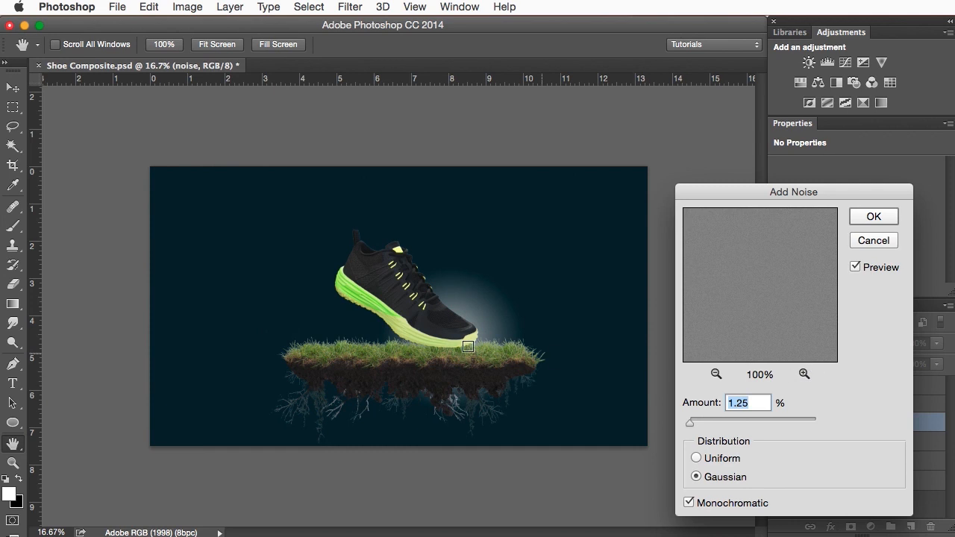
{"action": "key", "text": "super+1"}
{"action": "left_click_drag", "start_coordinate": [522, 196], "coordinate": [385, 346]}
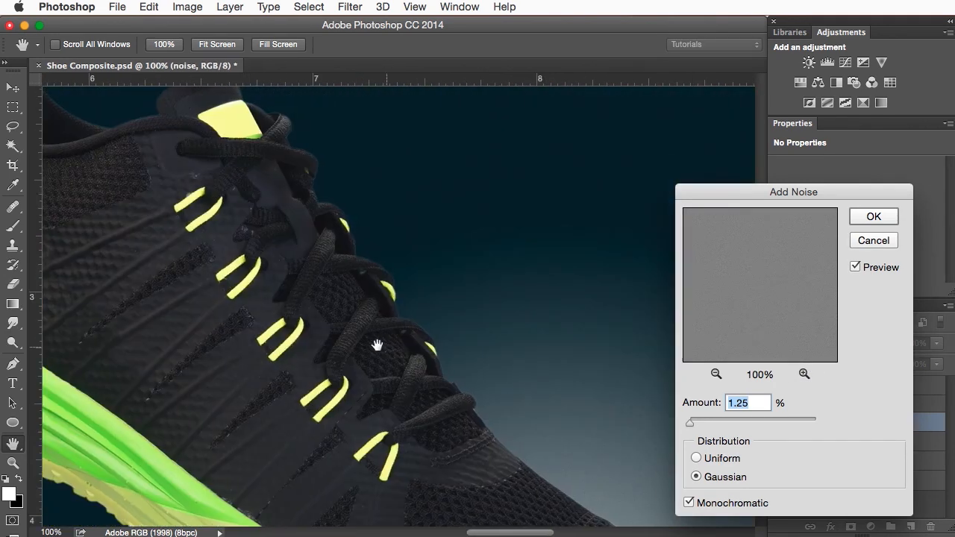
{"action": "left_click_drag", "start_coordinate": [497, 296], "coordinate": [408, 202]}
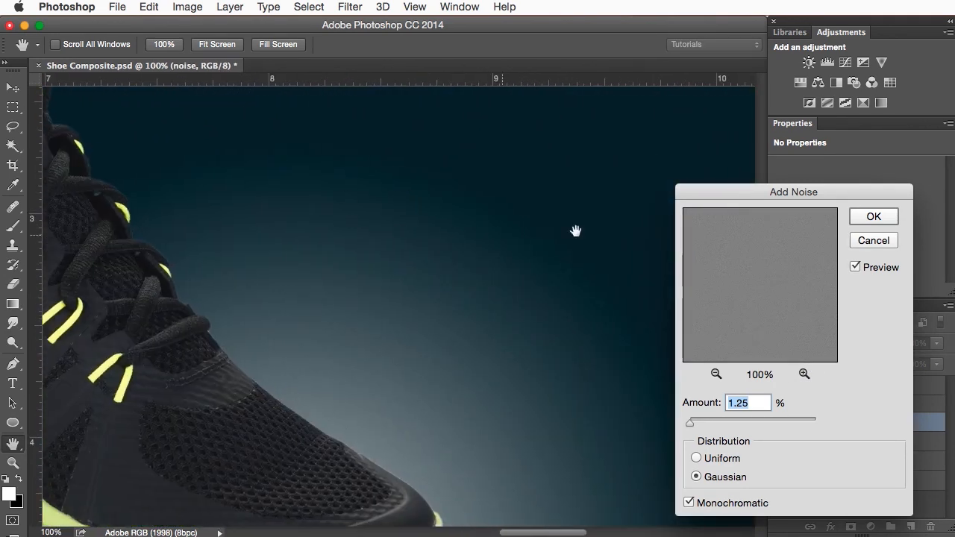
{"action": "left_click", "coordinate": [855, 268]}
{"action": "left_click", "coordinate": [856, 267]}
{"action": "left_click", "coordinate": [871, 217]}
{"action": "key", "text": "super+0"}
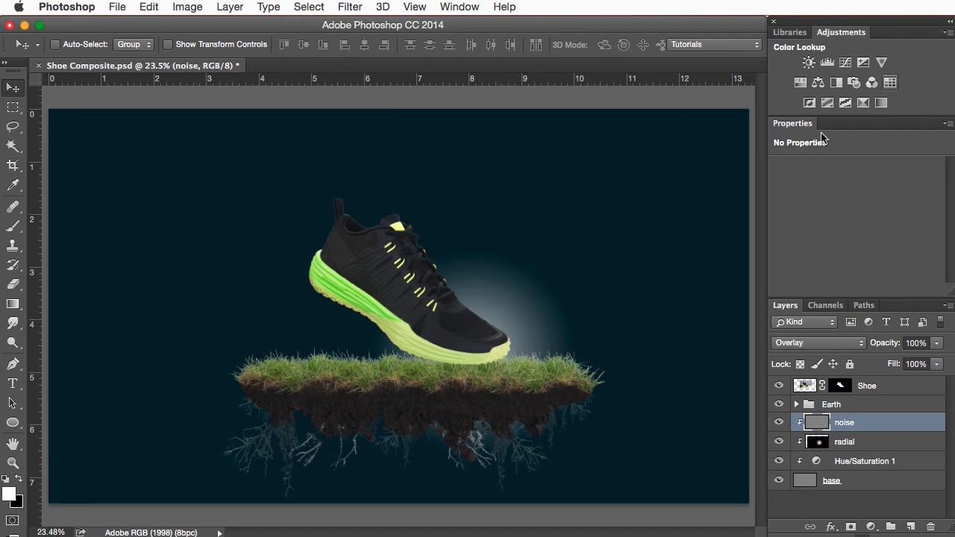
Step: Shift the glow on the radial layer slightly toward the heel, keeping it behind the toe of the shoe
{"action": "left_click", "coordinate": [819, 444]}
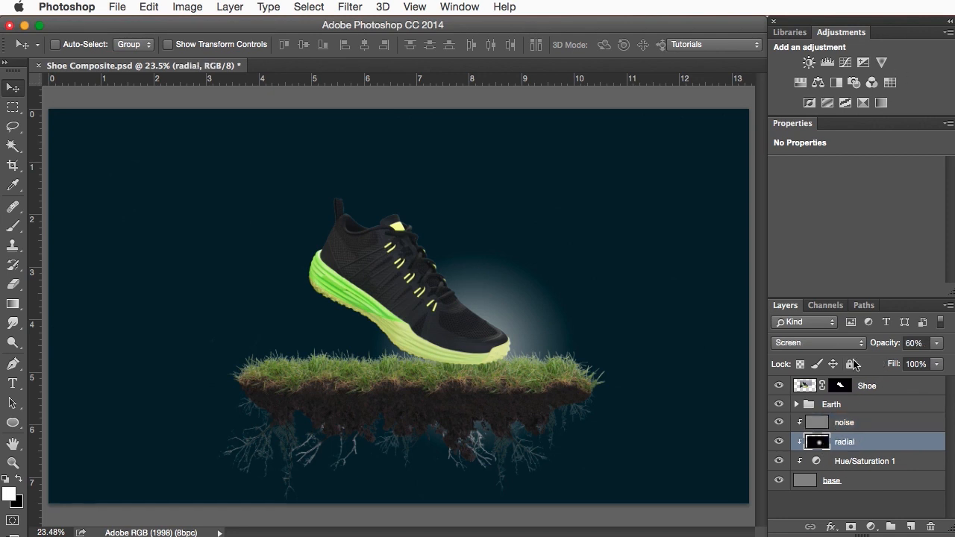
{"action": "left_click_drag", "start_coordinate": [584, 400], "coordinate": [552, 350]}
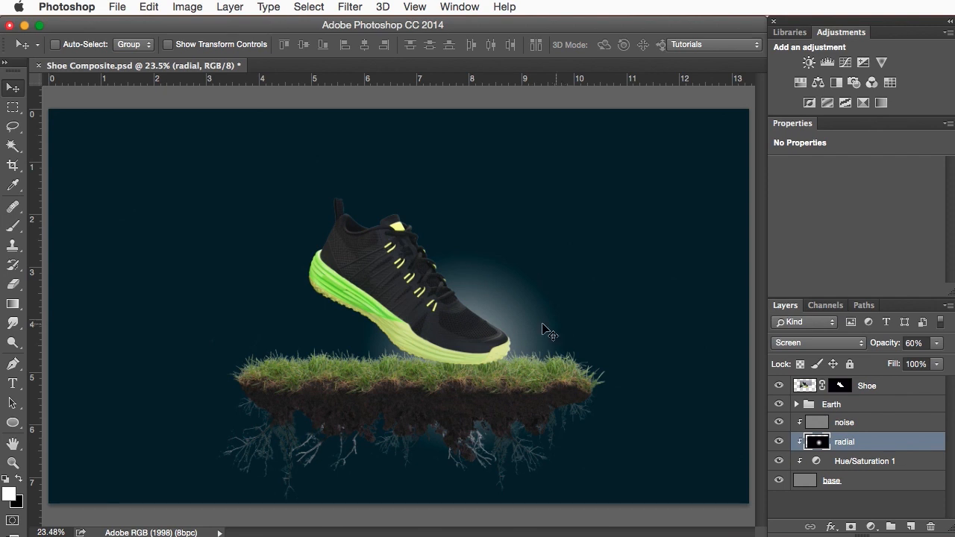
Step: Examine the roots and the underside of the soil at 100% zoom for light fringes against the dark background
{"action": "key", "text": "super+1"}
{"action": "left_click_drag", "start_coordinate": [485, 266], "coordinate": [575, 141]}
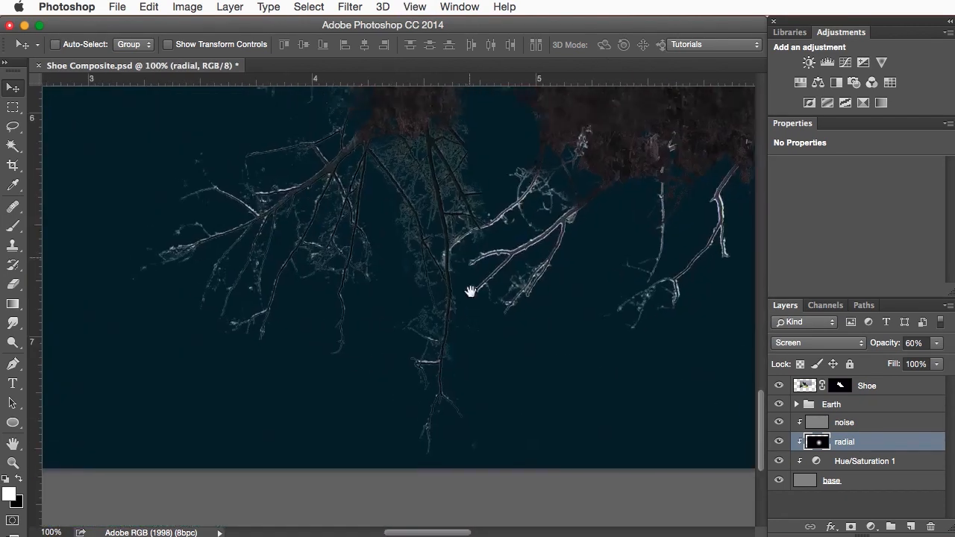
{"action": "left_click_drag", "start_coordinate": [466, 239], "coordinate": [440, 369]}
{"action": "left_click_drag", "start_coordinate": [441, 207], "coordinate": [410, 130]}
{"action": "left_click_drag", "start_coordinate": [445, 328], "coordinate": [365, 496]}
{"action": "left_click_drag", "start_coordinate": [547, 385], "coordinate": [540, 254]}
{"action": "left_click_drag", "start_coordinate": [575, 318], "coordinate": [508, 321]}
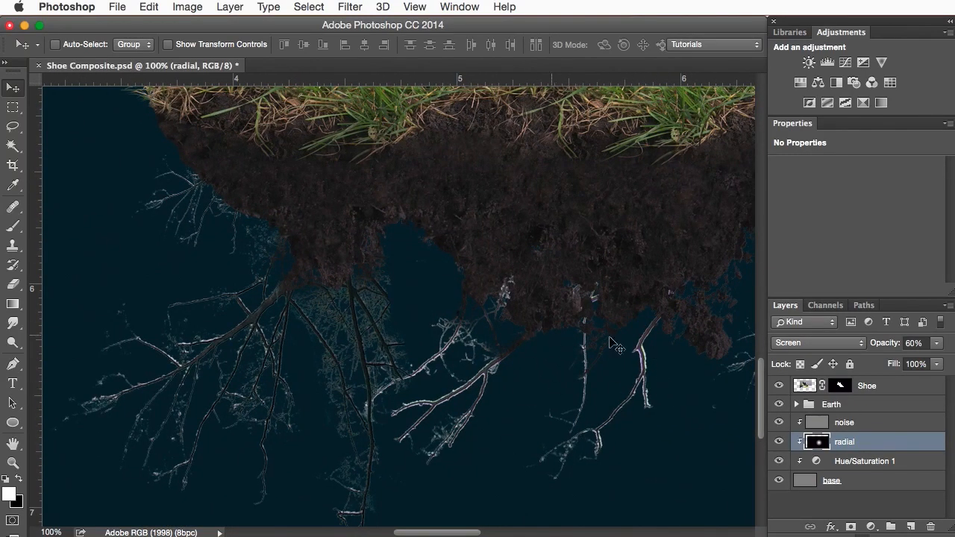
{"action": "left_click_drag", "start_coordinate": [370, 301], "coordinate": [453, 283]}
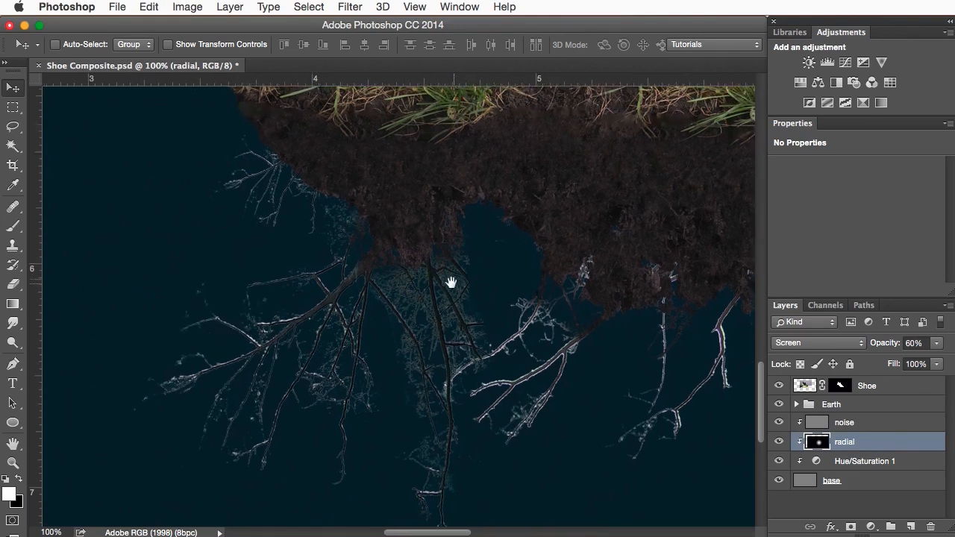
{"action": "left_click_drag", "start_coordinate": [567, 372], "coordinate": [532, 381]}
{"action": "left_click_drag", "start_coordinate": [470, 441], "coordinate": [501, 363]}
{"action": "left_click_drag", "start_coordinate": [506, 439], "coordinate": [483, 251]}
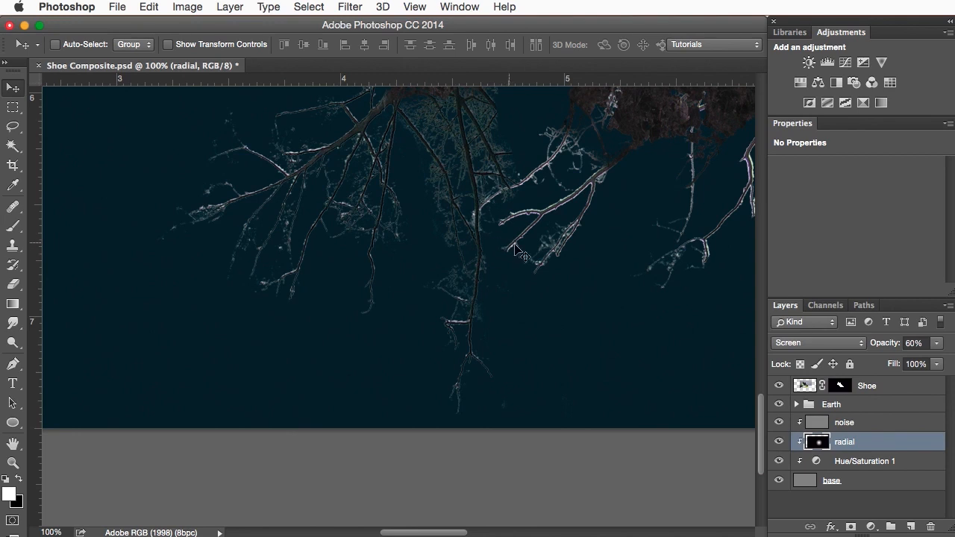
{"action": "left_click_drag", "start_coordinate": [544, 287], "coordinate": [518, 390]}
{"action": "left_click_drag", "start_coordinate": [568, 299], "coordinate": [572, 350]}
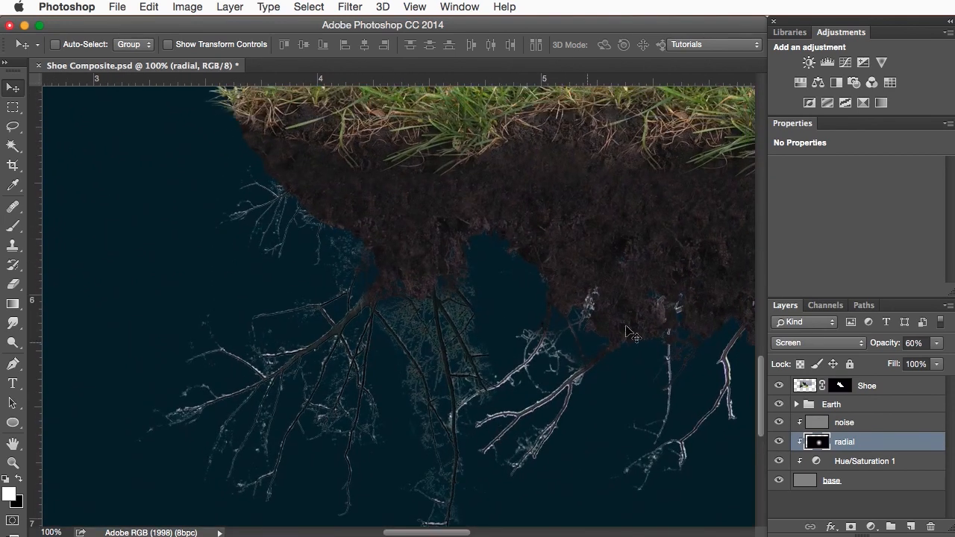
Step: Switch to the Clone Stamp tool with the noise layer selected and set the brush size to 80
{"action": "left_click", "coordinate": [858, 422]}
{"action": "key", "text": "super+alt+g"}
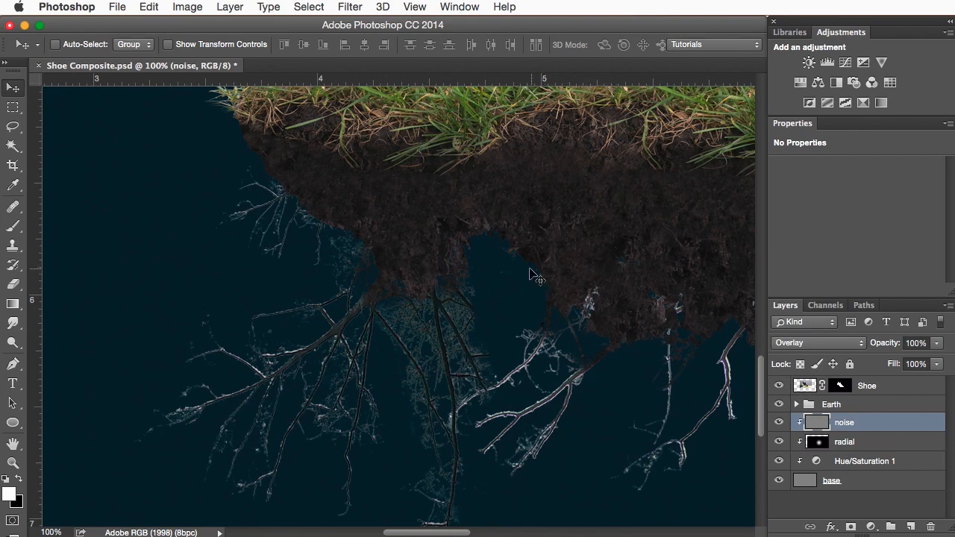
{"action": "key", "text": "s"}
{"action": "key", "text": "bracketright"}
{"action": "key", "text": "bracketright"}
{"action": "key", "text": "bracketright"}
{"action": "key", "text": "bracketright"}
{"action": "key", "text": "bracketright"}
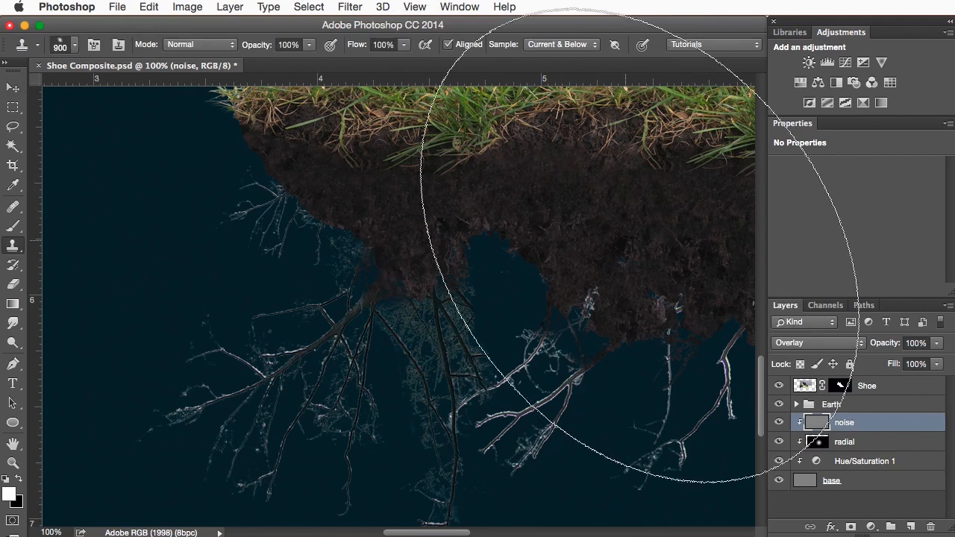
{"action": "key", "text": "bracketleft"}
{"action": "key", "text": "bracketleft"}
{"action": "key", "text": "bracketleft"}
{"action": "key", "text": "bracketleft"}
{"action": "key", "text": "bracketleft"}
{"action": "key", "text": "bracketleft"}
{"action": "key", "text": "bracketleft"}
{"action": "key", "text": "bracketleft"}
{"action": "key", "text": "bracketleft"}
{"action": "key", "text": "bracketleft"}
{"action": "key", "text": "bracketleft"}
{"action": "key", "text": "bracketleft"}
{"action": "key", "text": "bracketleft"}
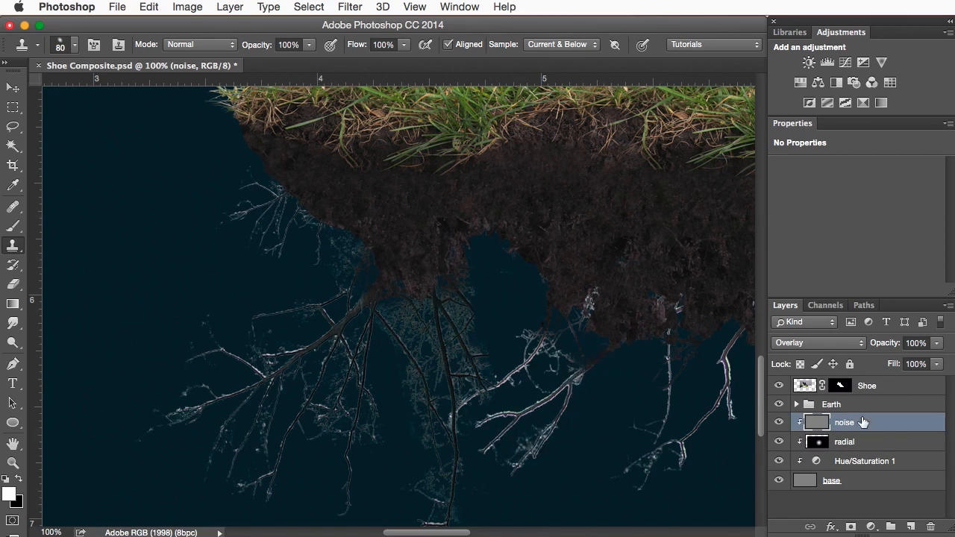
Step: Group the noise, radial, Hue/Saturation 1 and base layers and name the group Background
{"action": "left_click", "coordinate": [857, 481], "text": "shift"}
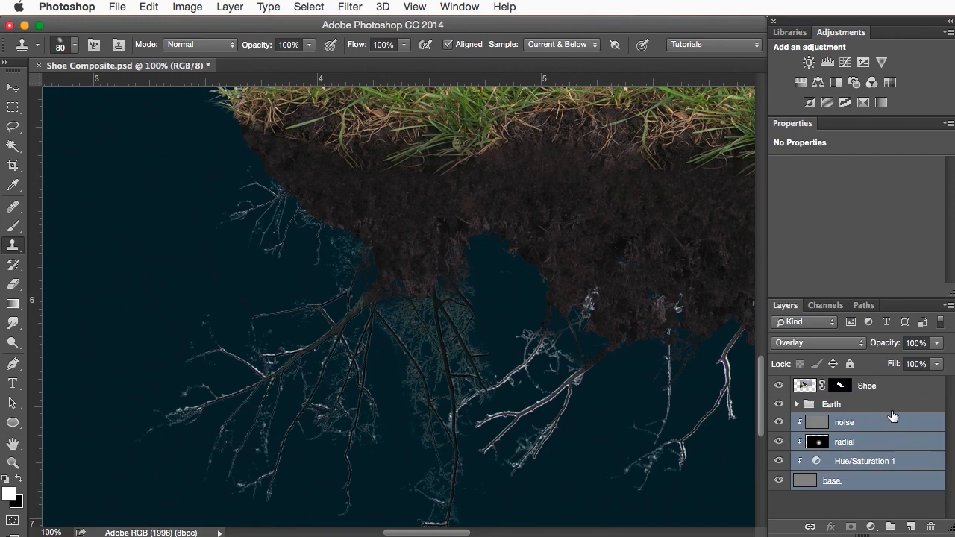
{"action": "key", "text": "super+g"}
{"action": "double_click", "coordinate": [836, 422]}
{"action": "type", "text": "Backg"}
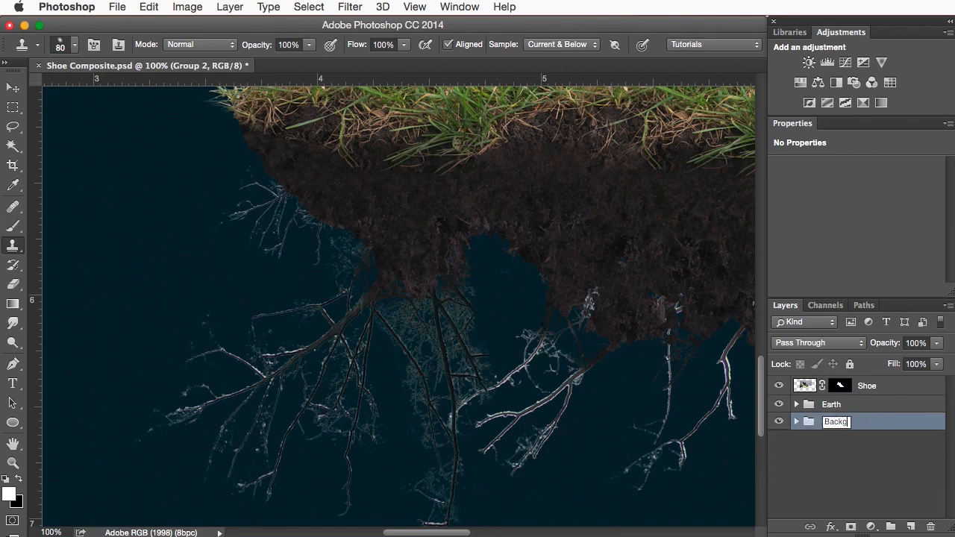
{"action": "type", "text": "round"}
{"action": "key", "text": "Return"}
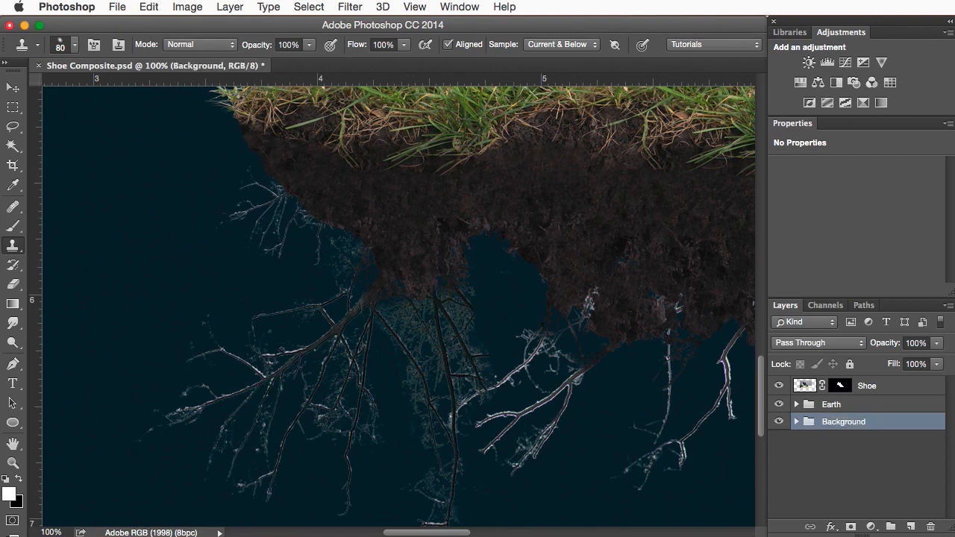
Step: Select the Roots layer inside the Earth group and lock its transparent pixels
{"action": "left_click", "coordinate": [796, 404]}
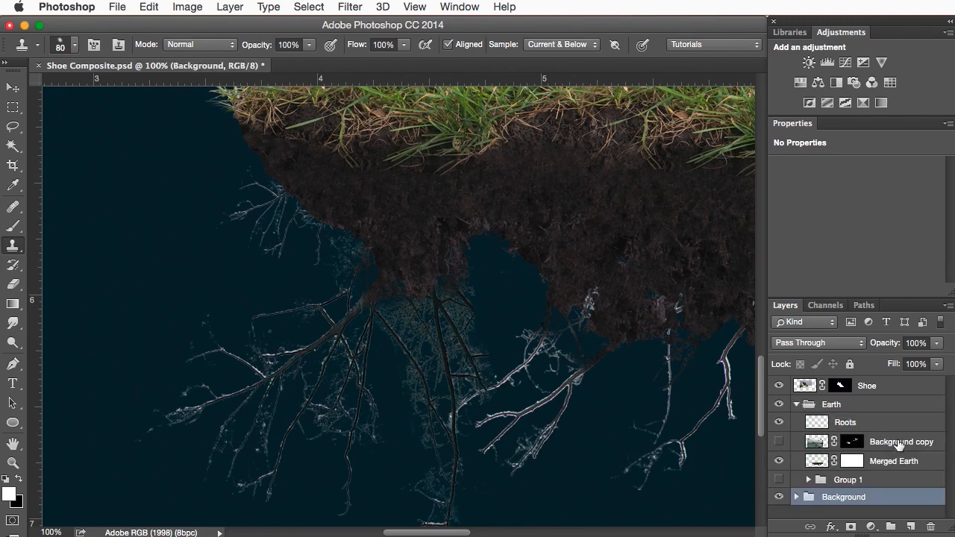
{"action": "left_click", "coordinate": [823, 423]}
{"action": "left_click", "coordinate": [779, 422]}
{"action": "left_click", "coordinate": [779, 422]}
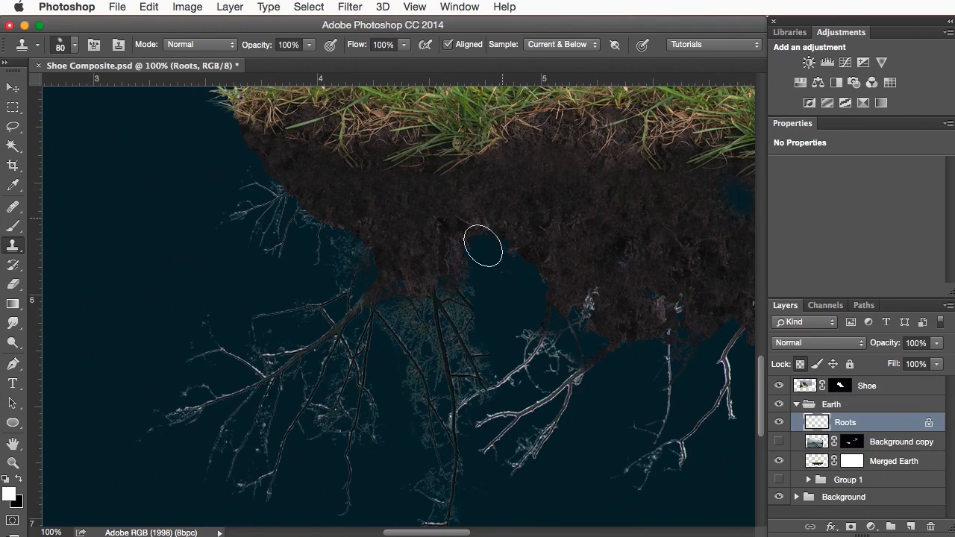
Step: Clone dark soil over the bright root pieces along the lower edge of the earth's middle section
{"action": "left_click", "coordinate": [594, 232], "text": "alt"}
{"action": "mouse_move", "coordinate": [596, 328]}
{"action": "left_mouse_down"}
{"action": "mouse_move", "coordinate": [586, 309]}
{"action": "mouse_move", "coordinate": [597, 288]}
{"action": "left_mouse_up"}
{"action": "left_click_drag", "start_coordinate": [584, 372], "coordinate": [616, 346]}
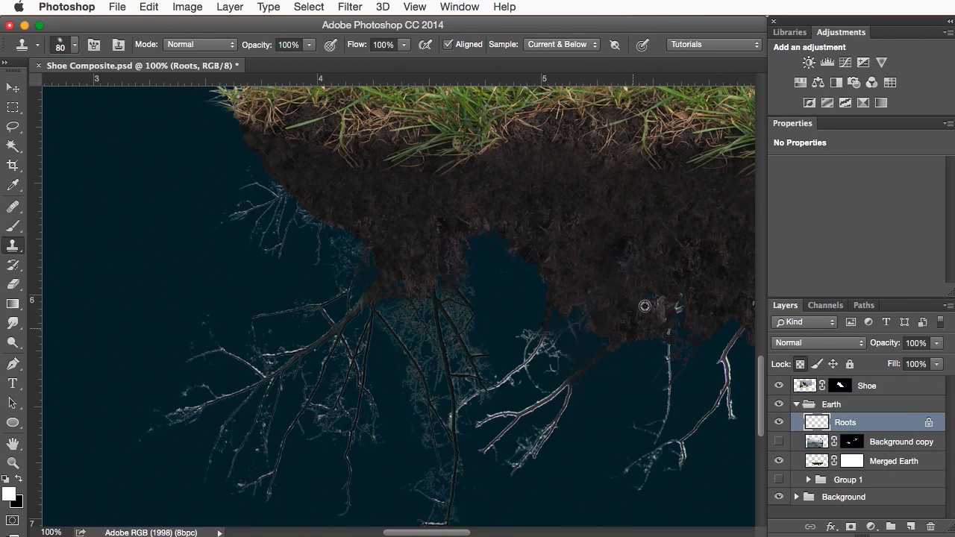
{"action": "left_click", "coordinate": [657, 249], "text": "alt"}
{"action": "mouse_move", "coordinate": [681, 332]}
{"action": "left_mouse_down"}
{"action": "mouse_move", "coordinate": [674, 303]}
{"action": "mouse_move", "coordinate": [700, 280]}
{"action": "left_mouse_up"}
Step: Clone soil texture over the root tops below the soil's left lobe and the fine light roots beside the central gap
{"action": "left_click", "coordinate": [652, 220], "text": "alt"}
{"action": "left_click_drag", "start_coordinate": [440, 284], "coordinate": [455, 306]}
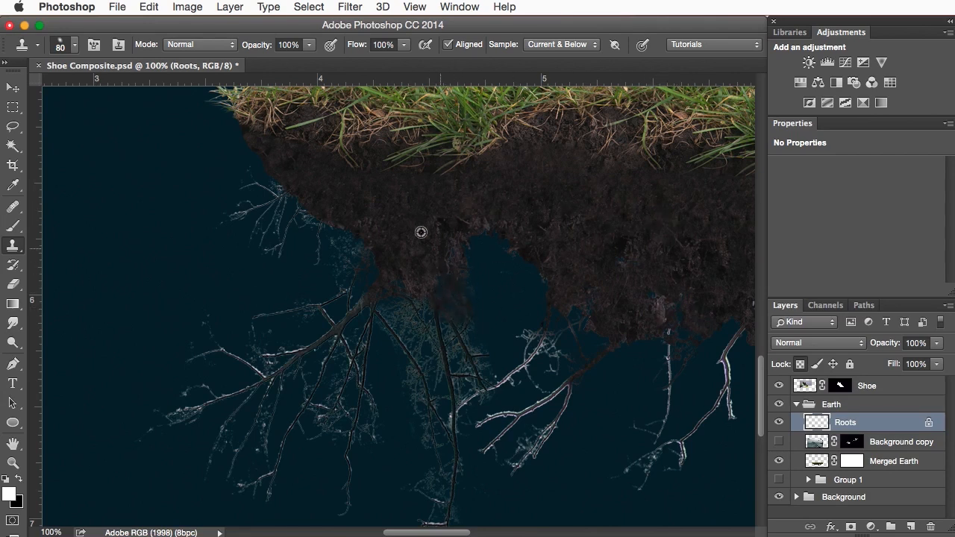
{"action": "left_click_drag", "start_coordinate": [408, 260], "coordinate": [427, 297]}
{"action": "left_click", "coordinate": [614, 241], "text": "alt"}
{"action": "left_click_drag", "start_coordinate": [552, 340], "coordinate": [526, 345]}
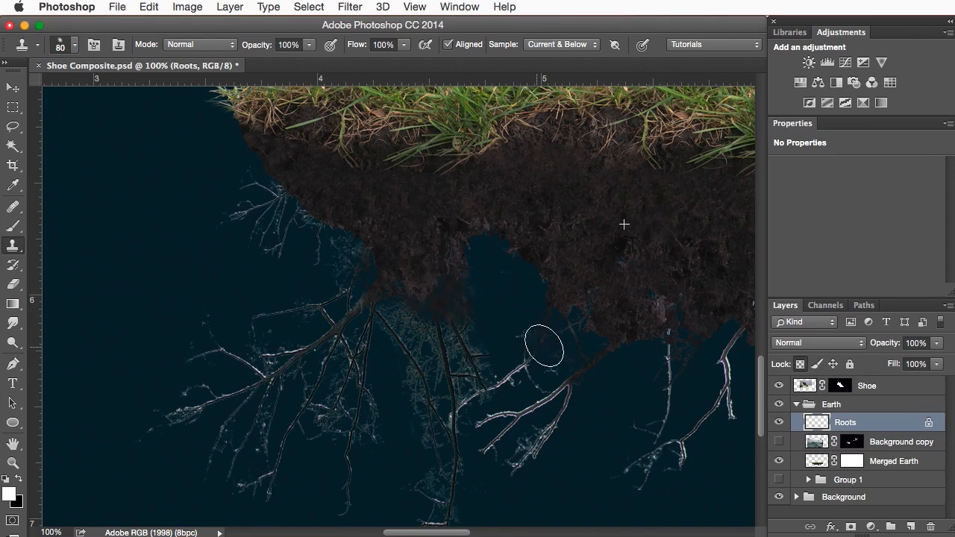
Step: Clone dark soil over the upper end of the thick central root and down the thin vertical root beside it
{"action": "left_click", "coordinate": [678, 234], "text": "alt"}
{"action": "left_click_drag", "start_coordinate": [585, 366], "coordinate": [595, 356]}
{"action": "left_click", "coordinate": [689, 229], "text": "alt"}
{"action": "left_click_drag", "start_coordinate": [682, 345], "coordinate": [677, 341]}
{"action": "left_click", "coordinate": [677, 258], "text": "alt"}
{"action": "left_click", "coordinate": [672, 362]}
{"action": "left_click", "coordinate": [667, 396]}
{"action": "left_click", "coordinate": [657, 444]}
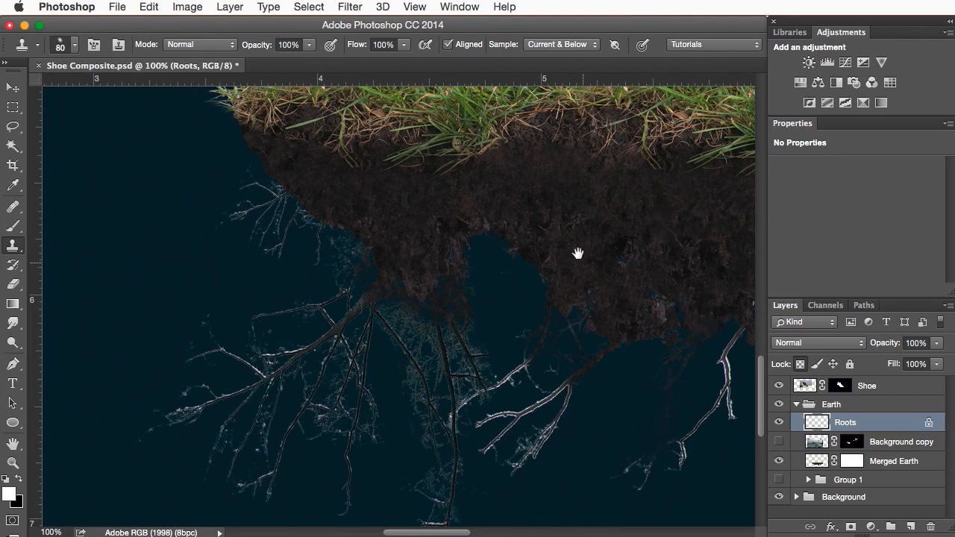
Step: Inspect the grass edge and the stray marks above it, toggling the Merged Earth and Roots layers to compare
{"action": "scroll", "coordinate": [577, 367], "scroll_direction": "up", "scroll_amount": 10}
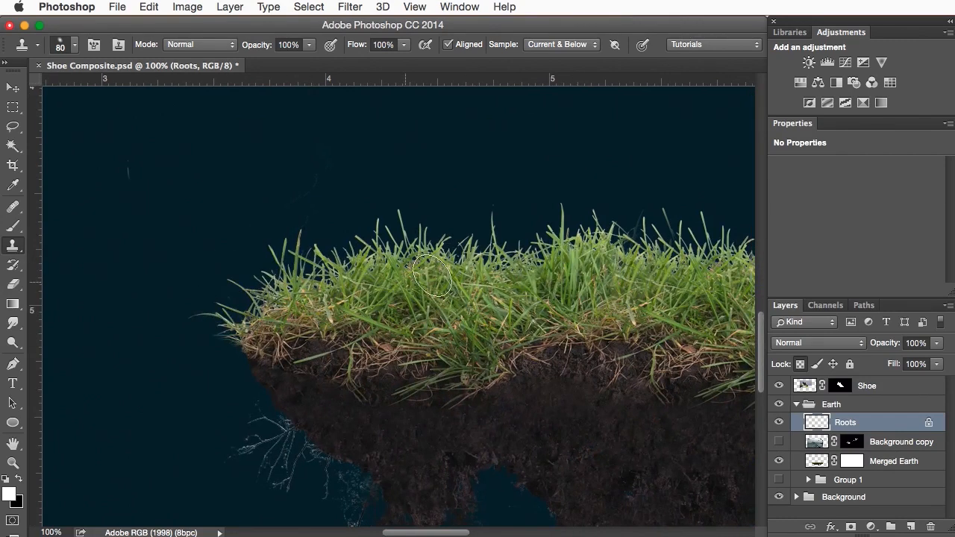
{"action": "scroll", "coordinate": [394, 277], "scroll_direction": "up", "scroll_amount": 3}
{"action": "scroll", "coordinate": [394, 277], "scroll_direction": "left", "scroll_amount": 2}
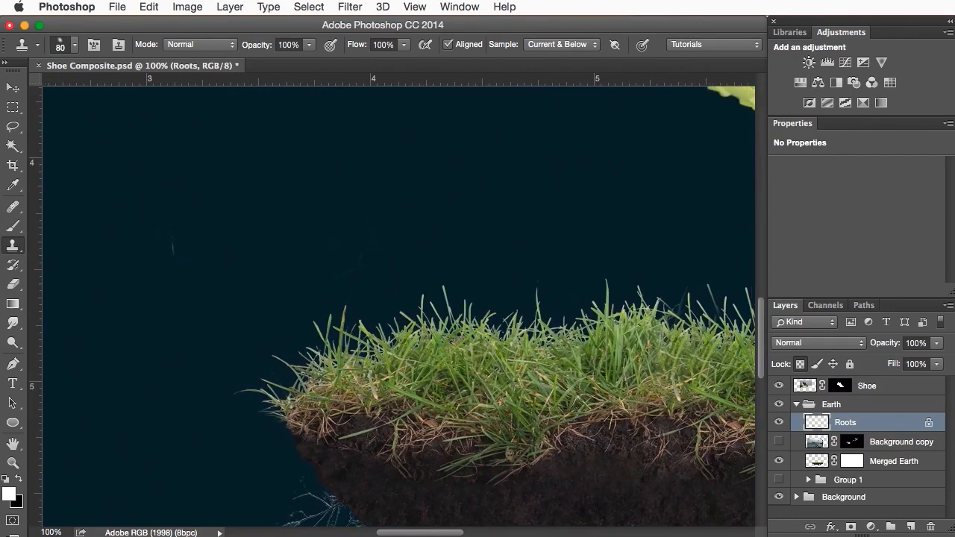
{"action": "left_click", "coordinate": [779, 461]}
{"action": "left_click", "coordinate": [780, 462]}
{"action": "left_click", "coordinate": [777, 423]}
{"action": "left_click", "coordinate": [779, 424]}
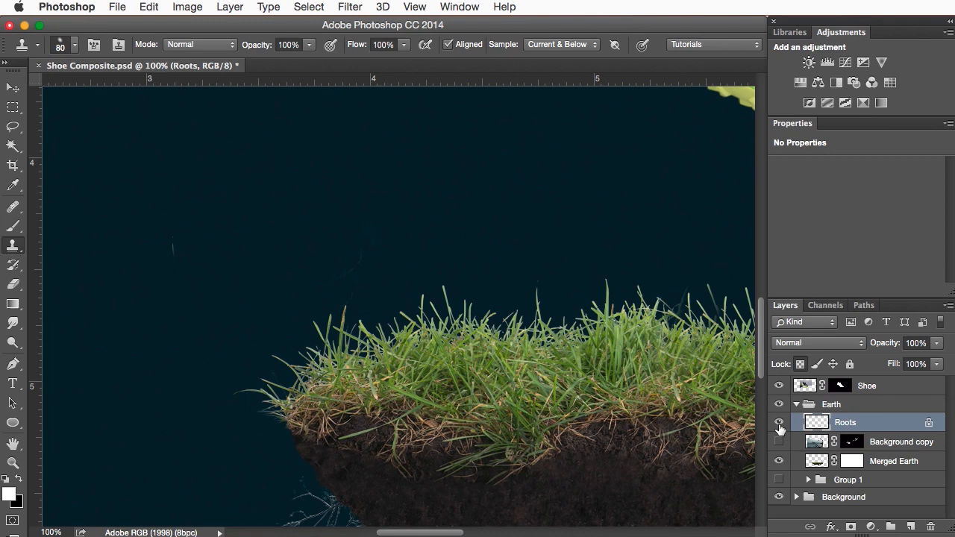
{"action": "left_click", "coordinate": [778, 462]}
{"action": "left_click", "coordinate": [779, 462]}
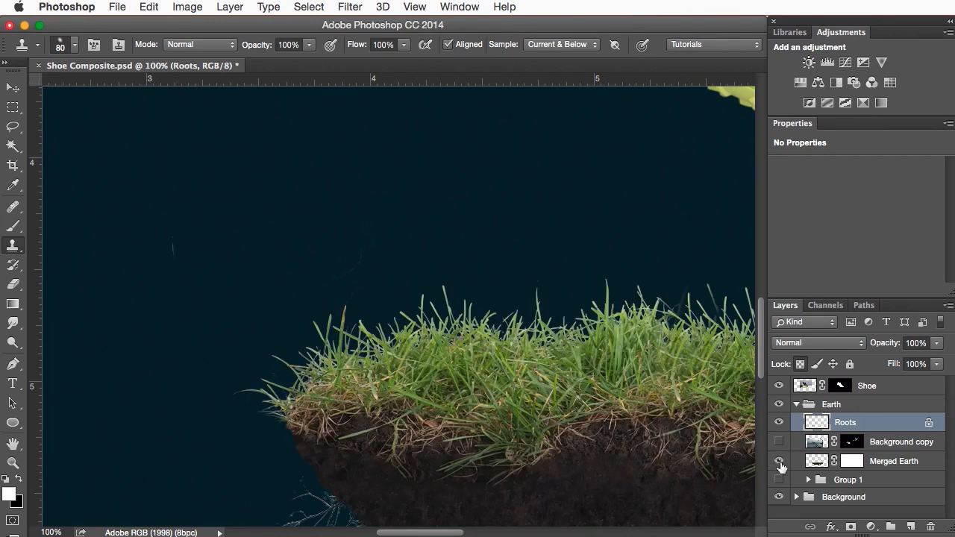
Step: Add a layer mask to the Roots layer and paint out the stray marks above the grass with a 60 px black brush at 100% opacity
{"action": "left_click", "coordinate": [849, 464]}
{"action": "mouse_move", "coordinate": [530, 393]}
{"action": "left_mouse_down"}
{"action": "mouse_move", "coordinate": [592, 275]}
{"action": "mouse_move", "coordinate": [389, 291]}
{"action": "mouse_move", "coordinate": [539, 390]}
{"action": "left_mouse_up"}
{"action": "left_click_drag", "start_coordinate": [423, 275], "coordinate": [428, 335]}
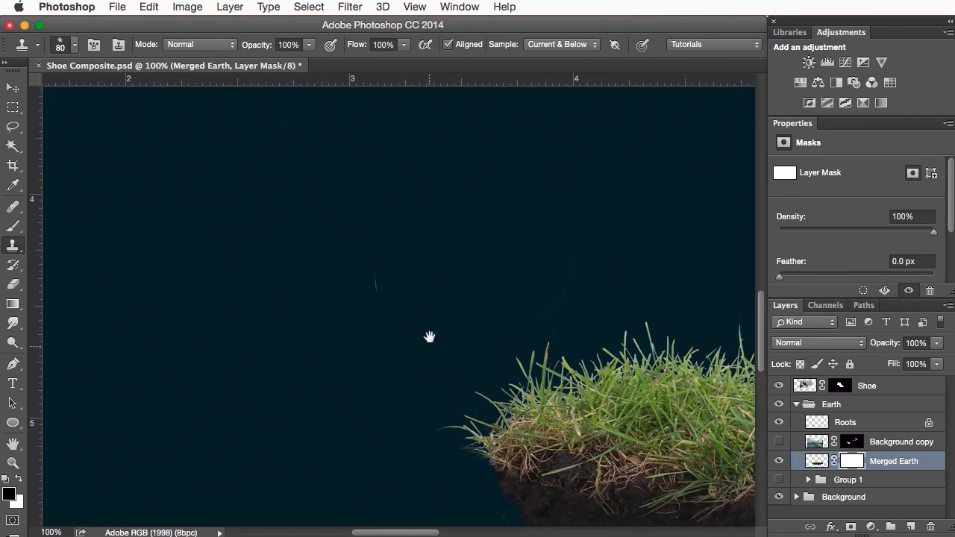
{"action": "key", "text": "b"}
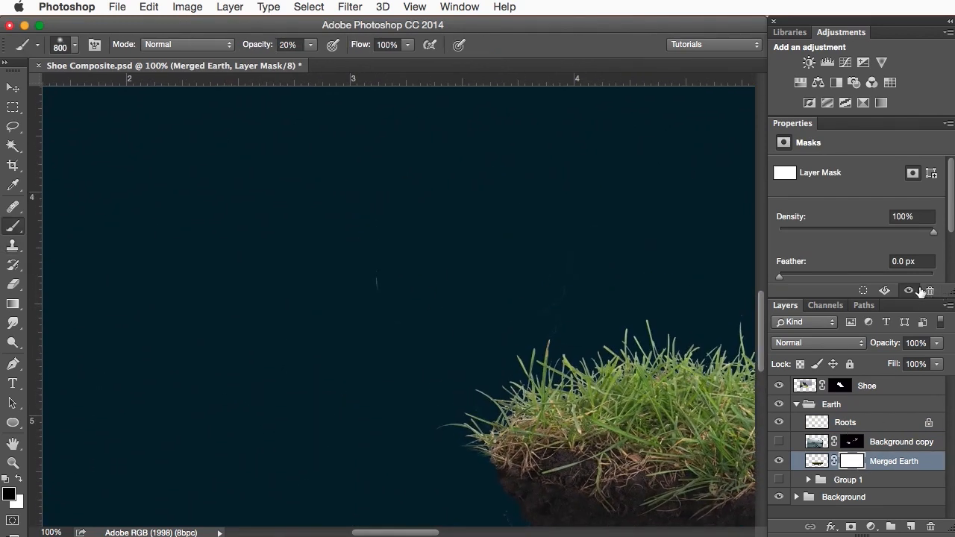
{"action": "key", "text": "bracketleft"}
{"action": "key", "text": "bracketleft"}
{"action": "key", "text": "bracketleft"}
{"action": "key", "text": "bracketleft"}
{"action": "key", "text": "bracketleft"}
{"action": "key", "text": "bracketleft"}
{"action": "key", "text": "bracketleft"}
{"action": "key", "text": "bracketleft"}
{"action": "key", "text": "bracketleft"}
{"action": "key", "text": "bracketleft"}
{"action": "key", "text": "bracketleft"}
{"action": "key", "text": "bracketleft"}
{"action": "key", "text": "bracketleft"}
{"action": "left_click", "coordinate": [882, 422]}
{"action": "left_click", "coordinate": [851, 526]}
{"action": "key", "text": "x"}
{"action": "key", "text": "bracketleft"}
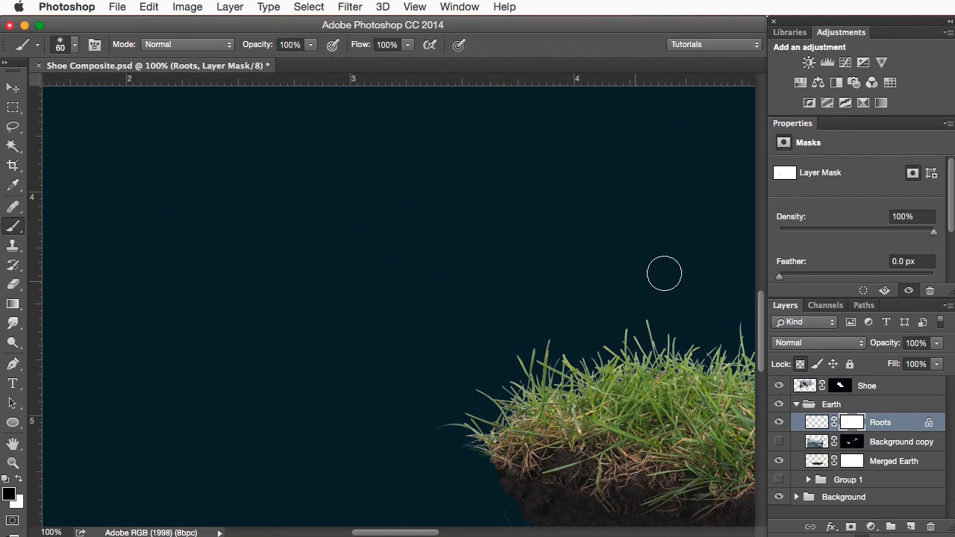
Step: Clone dark soil on the Roots layer's image over the fine roots beside the upper part of the soil's left lobe
{"action": "left_click_drag", "start_coordinate": [417, 437], "coordinate": [296, 190]}
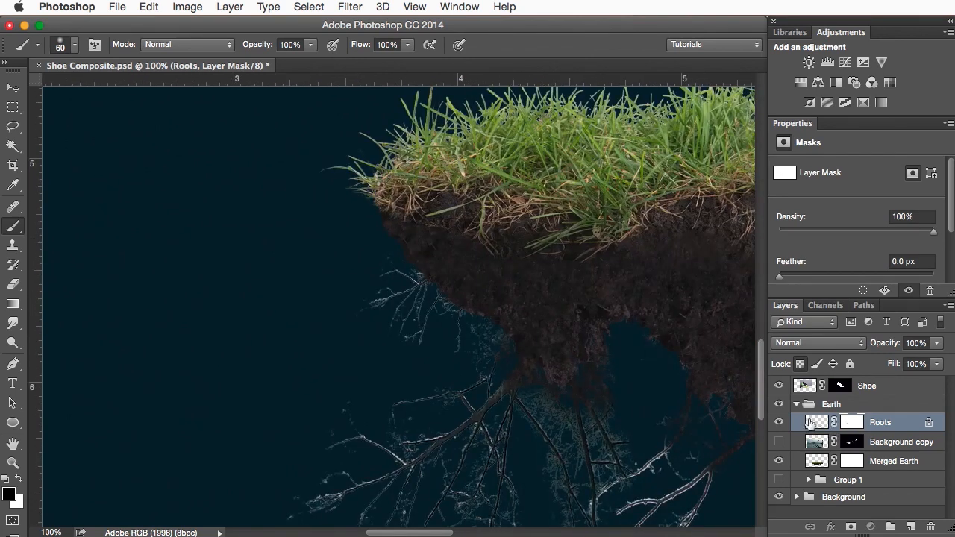
{"action": "left_click", "coordinate": [814, 422]}
{"action": "key", "text": "s"}
{"action": "left_click", "coordinate": [540, 273], "text": "alt"}
{"action": "key", "text": "bracketleft"}
{"action": "key", "text": "bracketleft"}
{"action": "left_click_drag", "start_coordinate": [481, 328], "coordinate": [511, 349]}
Step: Clone freshly sampled soil over the remaining fine light roots along the sloping underside toward the earth's left tip
{"action": "left_click", "coordinate": [545, 282], "text": "alt"}
{"action": "left_click", "coordinate": [576, 291], "text": "alt"}
{"action": "mouse_move", "coordinate": [457, 308]}
{"action": "left_mouse_down"}
{"action": "mouse_move", "coordinate": [458, 321]}
{"action": "mouse_move", "coordinate": [503, 332]}
{"action": "left_mouse_up"}
{"action": "left_click", "coordinate": [556, 284], "text": "alt"}
{"action": "left_click", "coordinate": [463, 327]}
{"action": "left_click", "coordinate": [427, 304]}
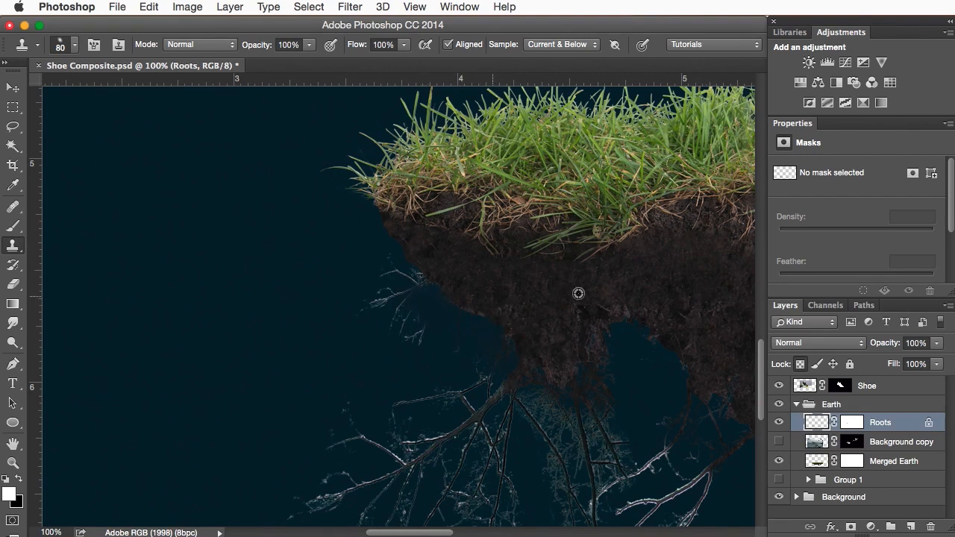
Step: Clone dark soil over the small isolated root cluster below the earth's left tip and check the whole composite
{"action": "left_click_drag", "start_coordinate": [416, 320], "coordinate": [410, 341]}
{"action": "left_click", "coordinate": [707, 281], "text": "alt"}
{"action": "left_click_drag", "start_coordinate": [382, 295], "coordinate": [406, 278]}
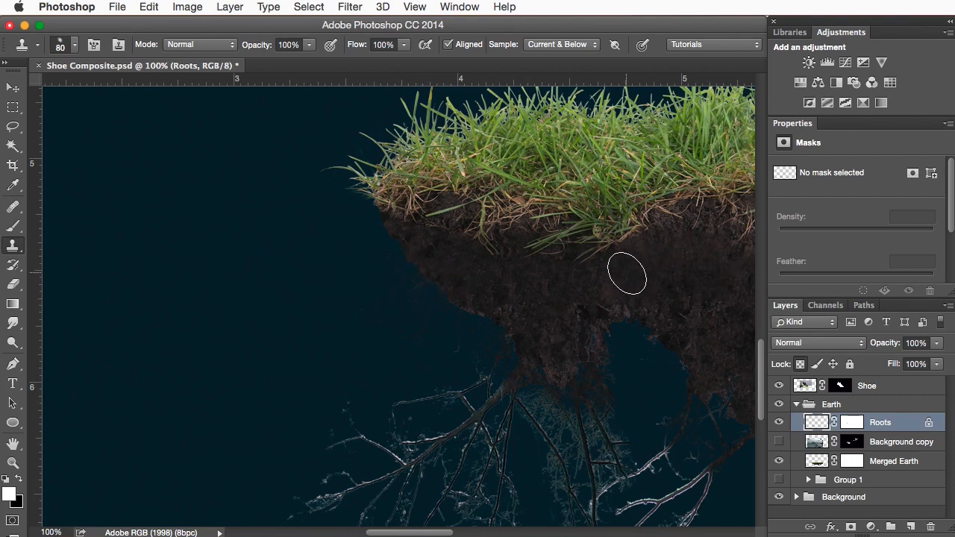
{"action": "key", "text": "super+0"}
{"action": "key", "text": "super+minus"}
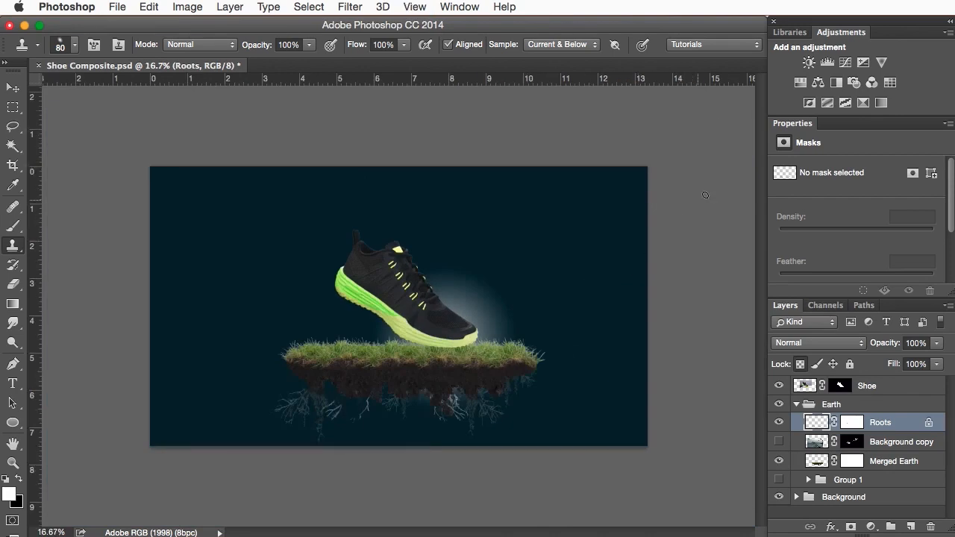